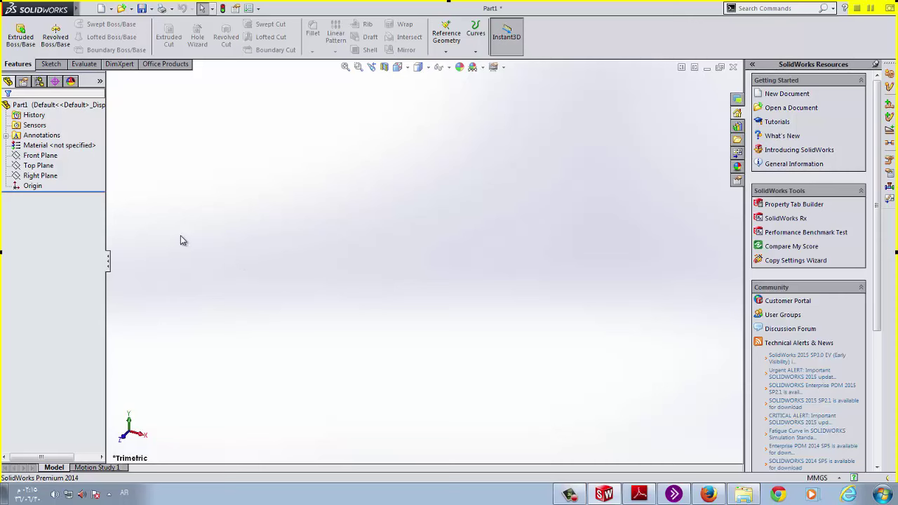
# Step: Sketch a circle of about 35 mm diameter on the Front Plane, centred on the origin
pyautogui.click(38, 165)
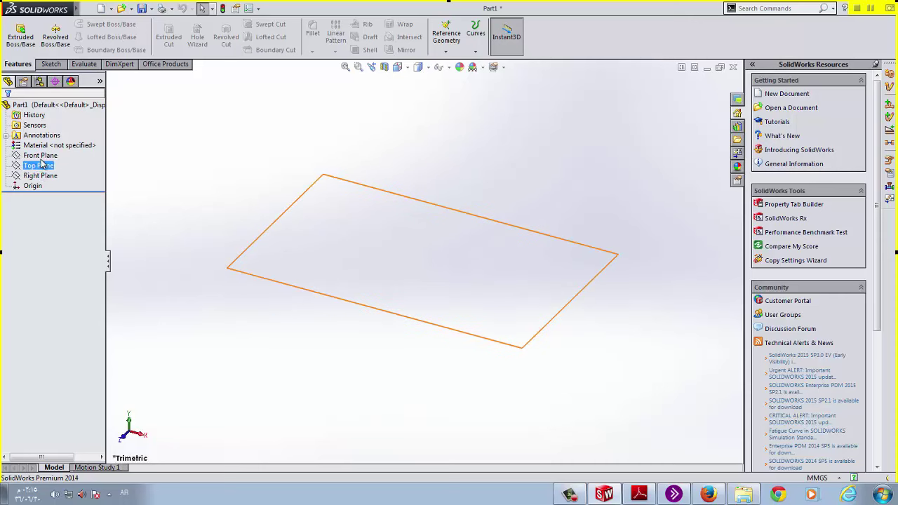
pyautogui.press('Escape')
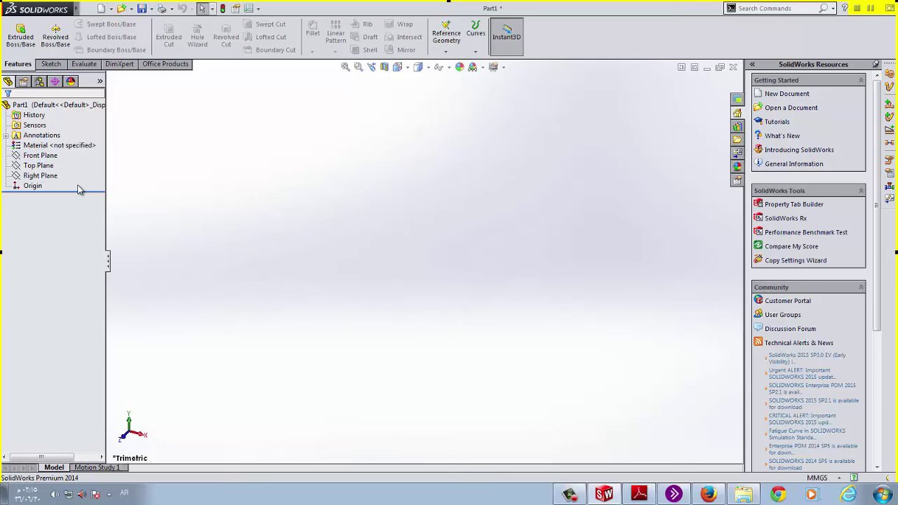
pyautogui.click(45, 156)
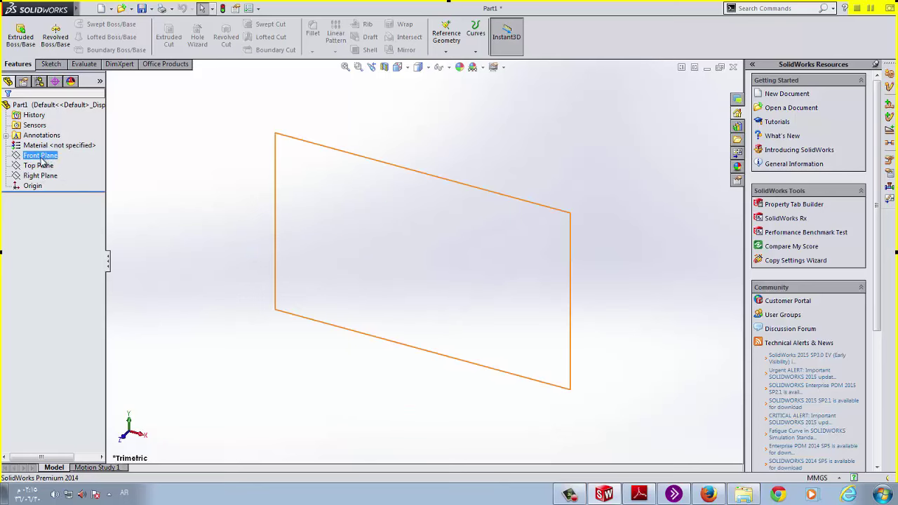
pyautogui.click(406, 73)
pyautogui.click(449, 130)
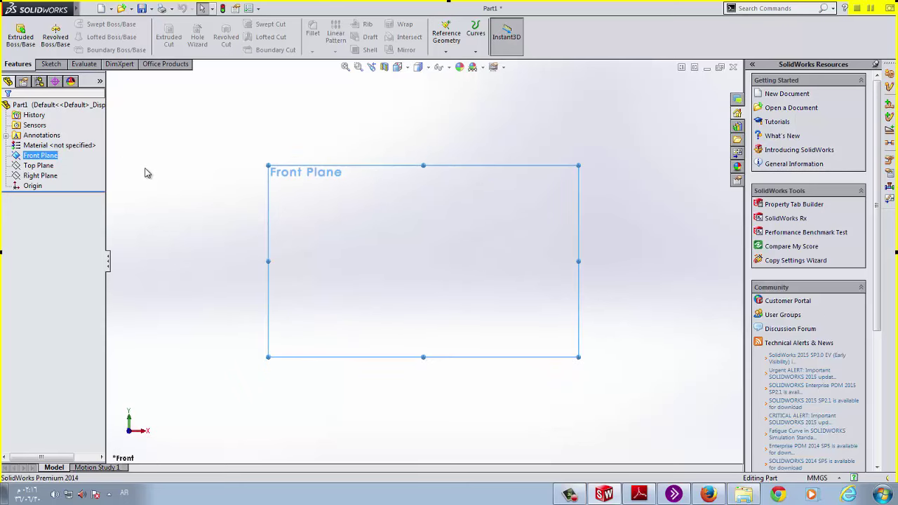
pyautogui.hotkey('alt', 'Tab')
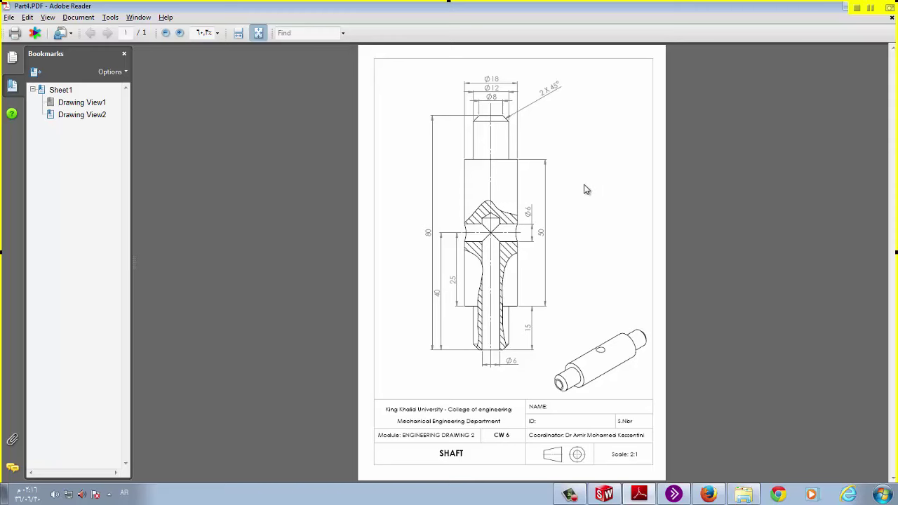
pyautogui.hotkey('alt', 'Tab')
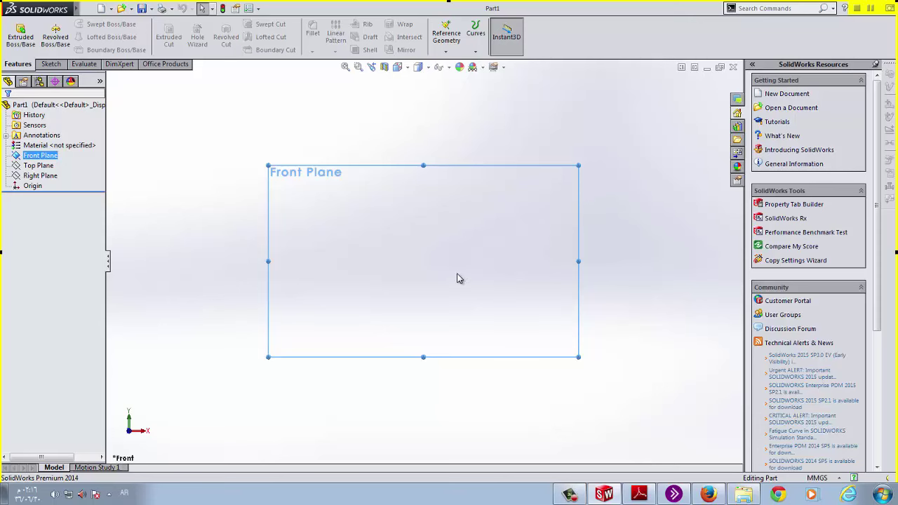
pyautogui.click(51, 64)
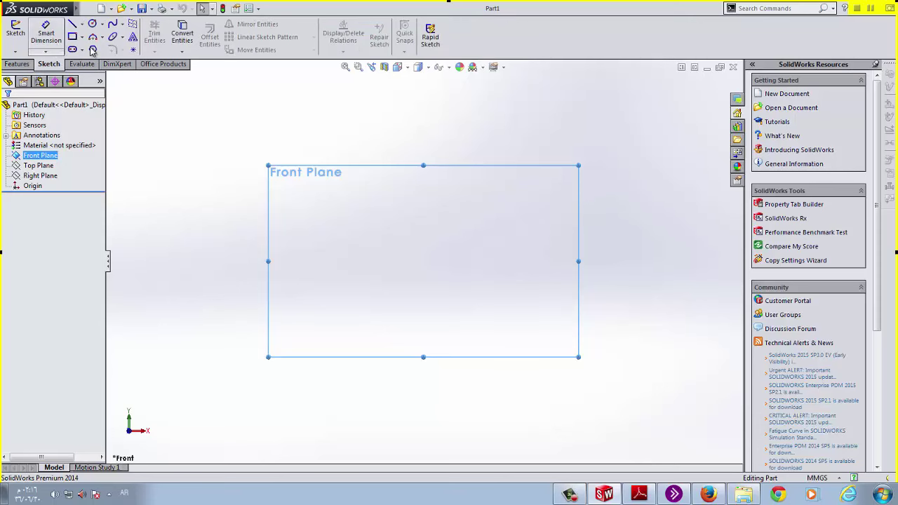
pyautogui.click(93, 25)
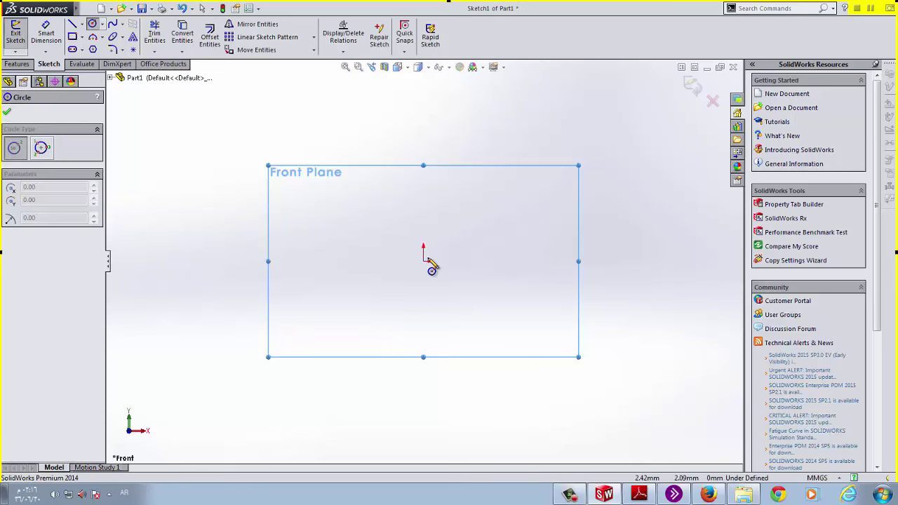
pyautogui.moveTo(425, 262); pyautogui.dragTo(444, 280)
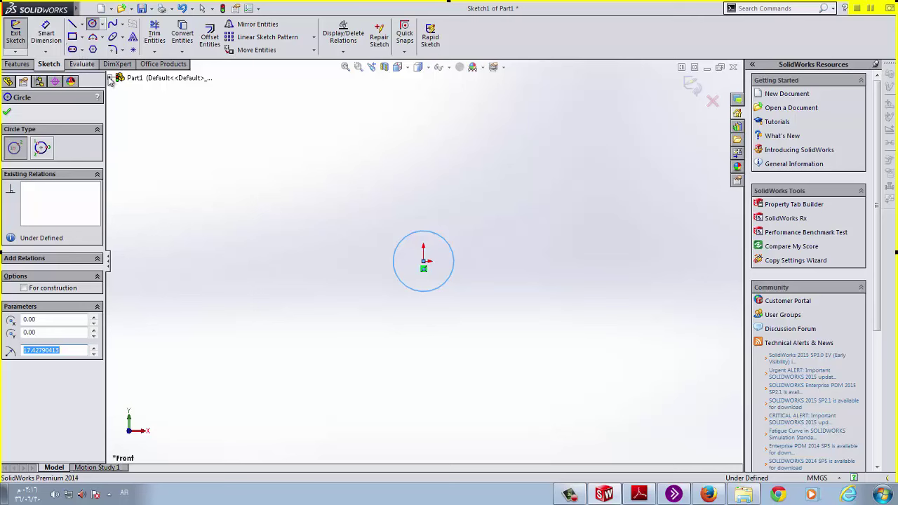
# Step: Dimension the circle's diameter as 8 mm
pyautogui.click(45, 39)
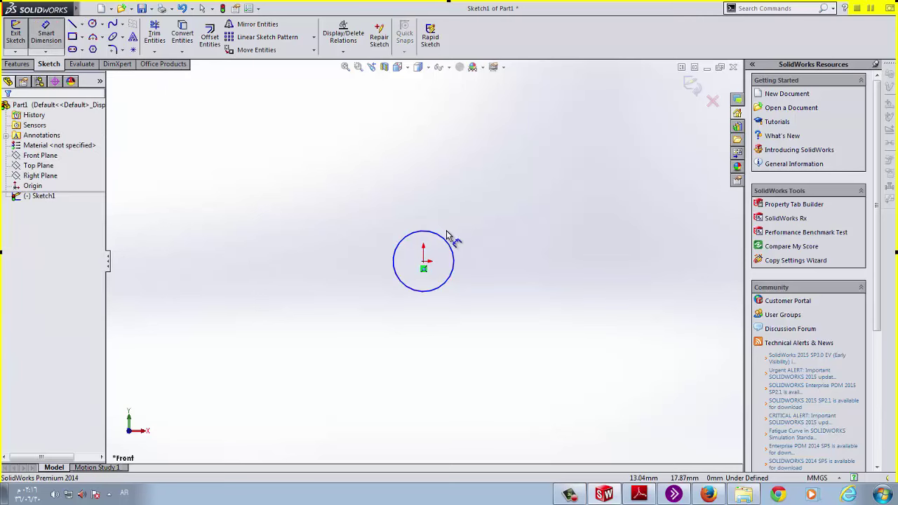
pyautogui.click(535, 232)
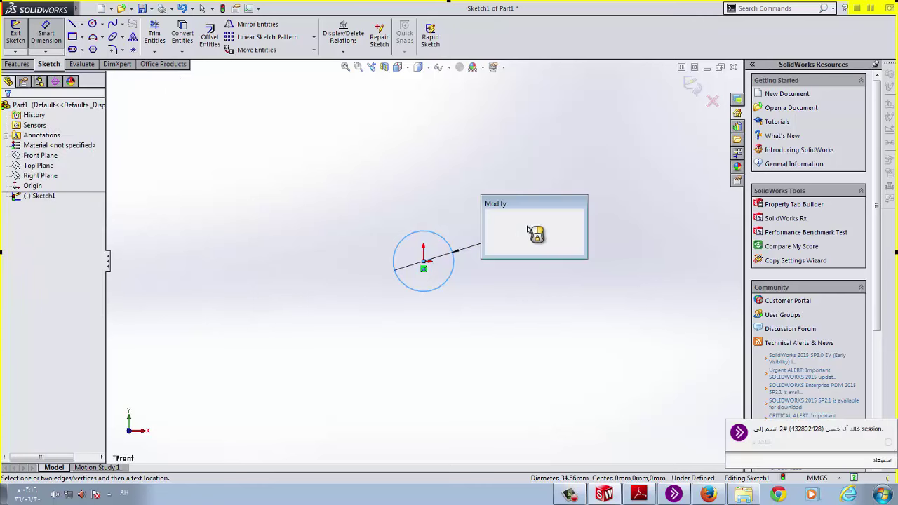
pyautogui.write('8')
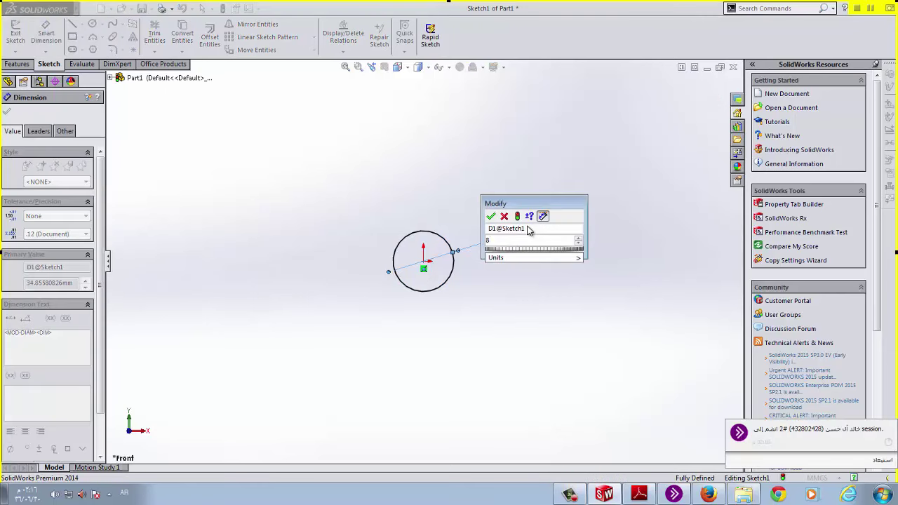
pyautogui.press('Return')
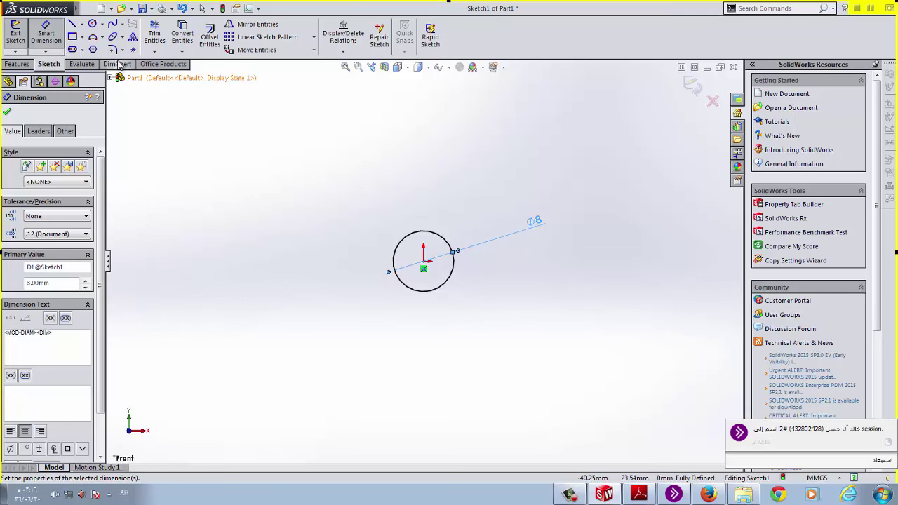
# Step: Extrude the 8 mm circle into a solid cylinder with a blind depth of 15 mm
pyautogui.click(18, 64)
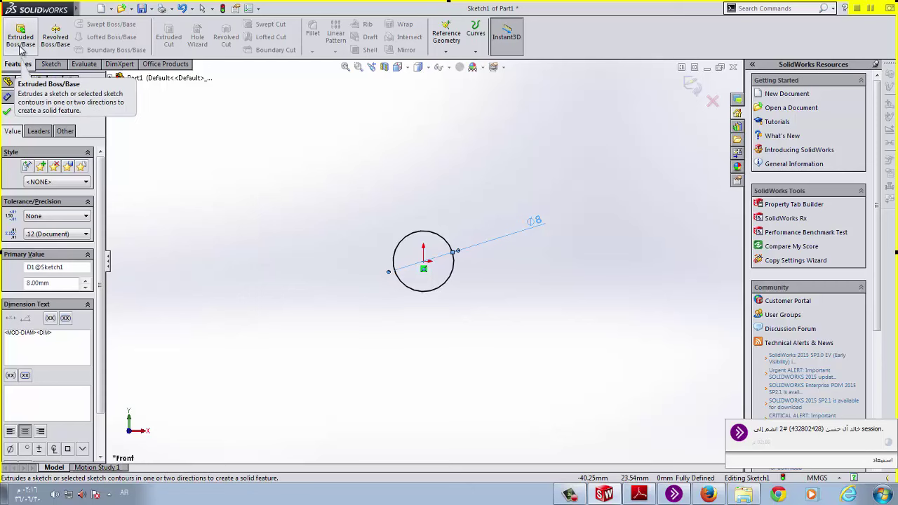
pyautogui.click(21, 44)
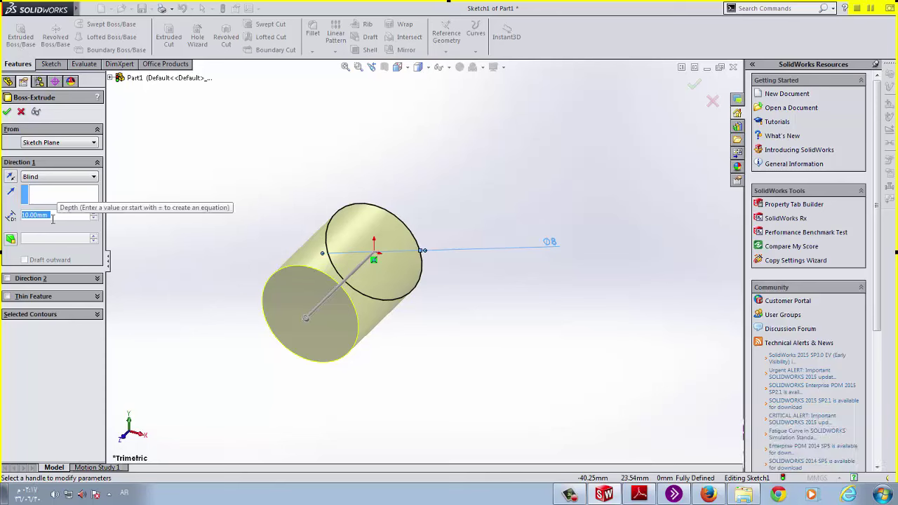
pyautogui.write('15')
pyautogui.press('Return')
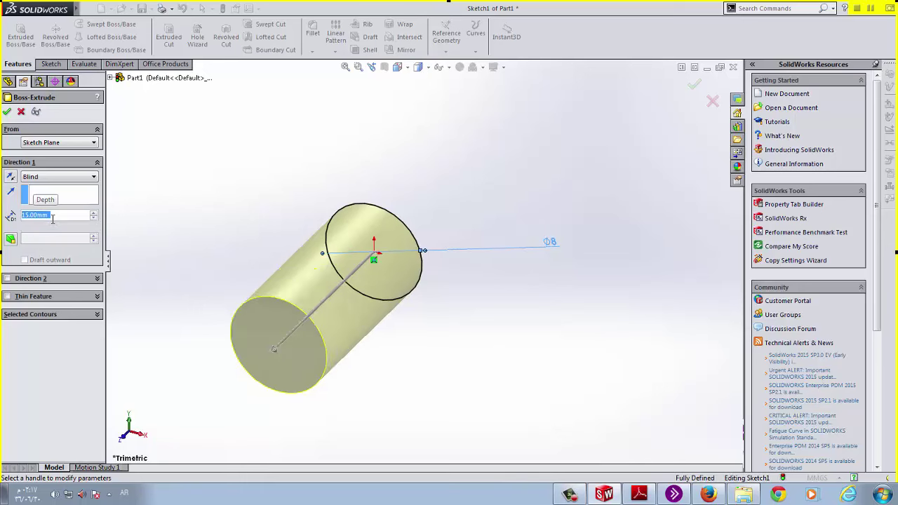
pyautogui.press('Return')
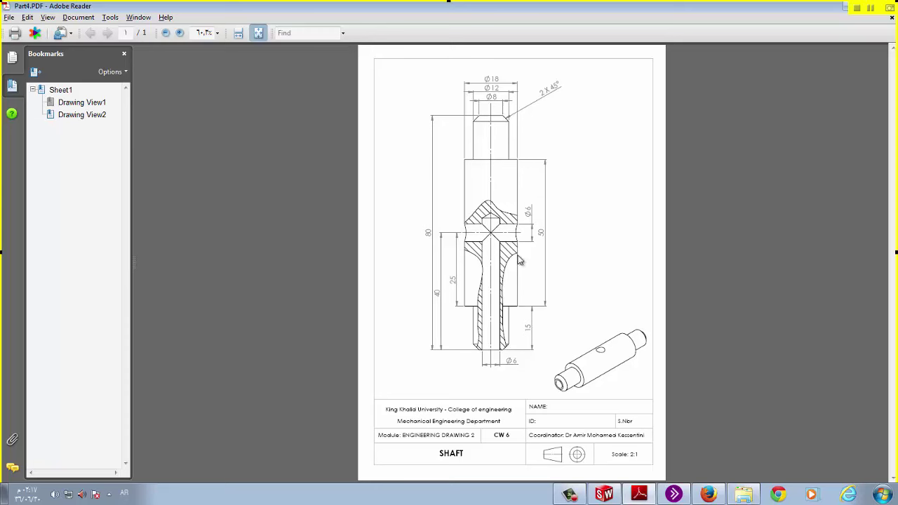
# Step: Sketch a circle of about 9.3 mm diameter on the cylinder's front end face, centred on the origin
pyautogui.hotkey('alt', 'Tab')
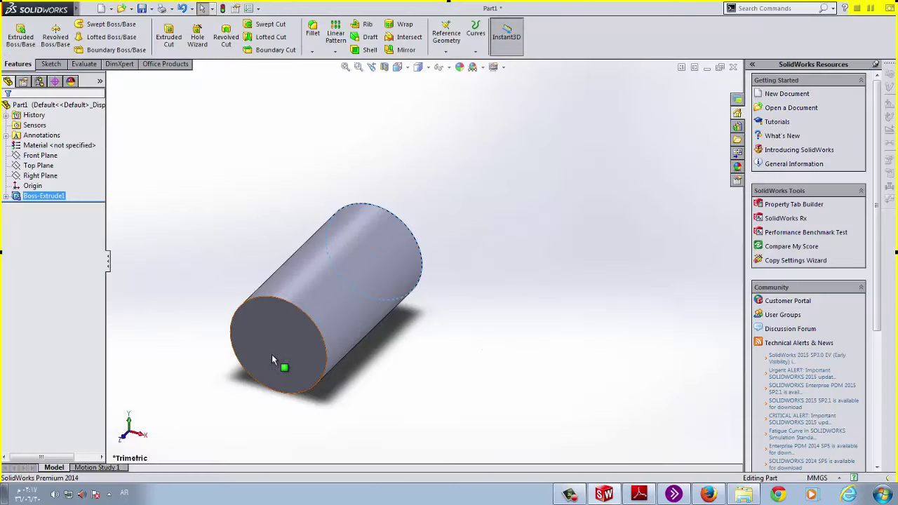
pyautogui.click(279, 345)
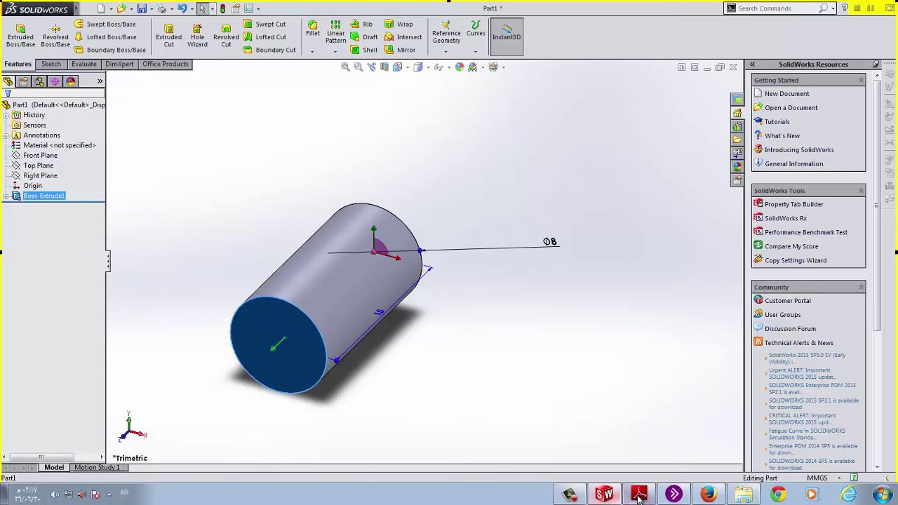
pyautogui.click(671, 495)
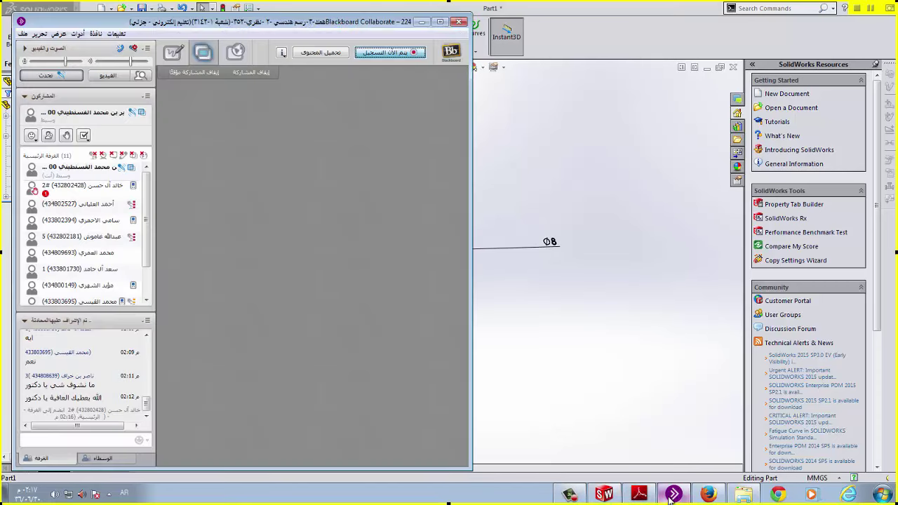
pyautogui.click(672, 495)
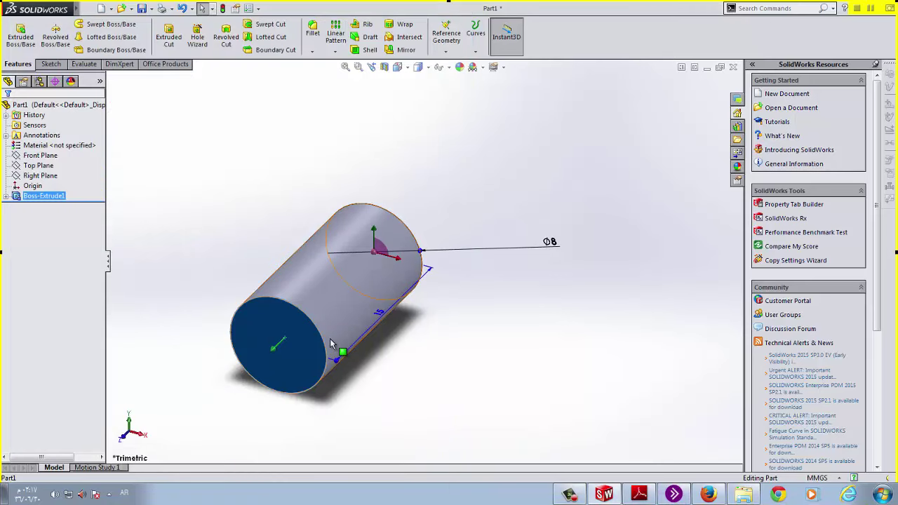
pyautogui.click(398, 67)
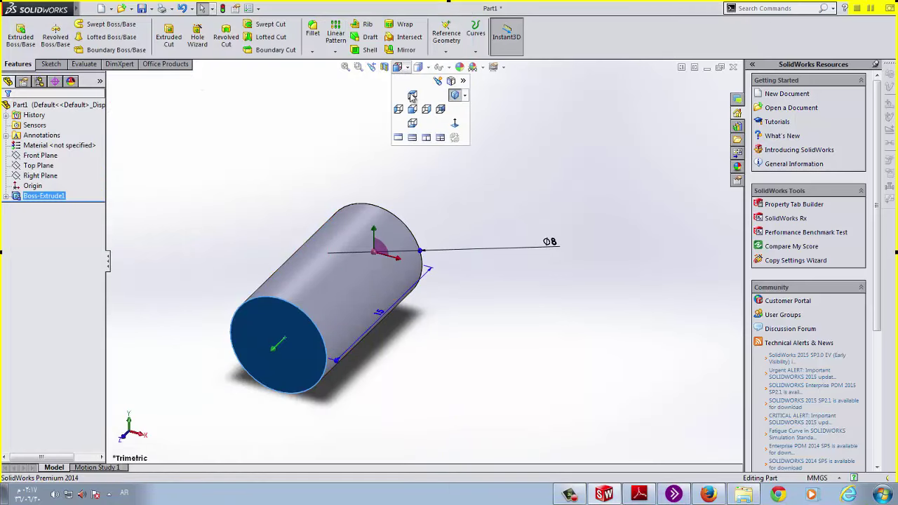
pyautogui.click(455, 122)
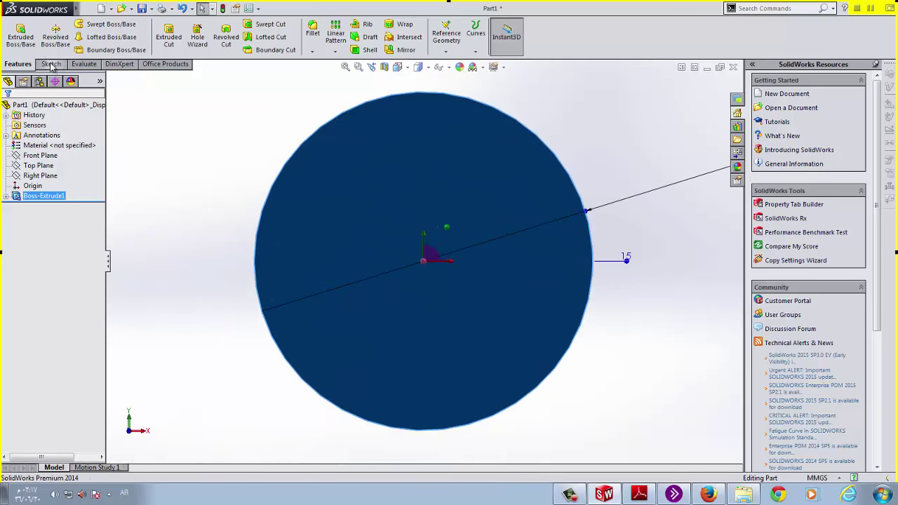
pyautogui.click(51, 63)
pyautogui.click(92, 24)
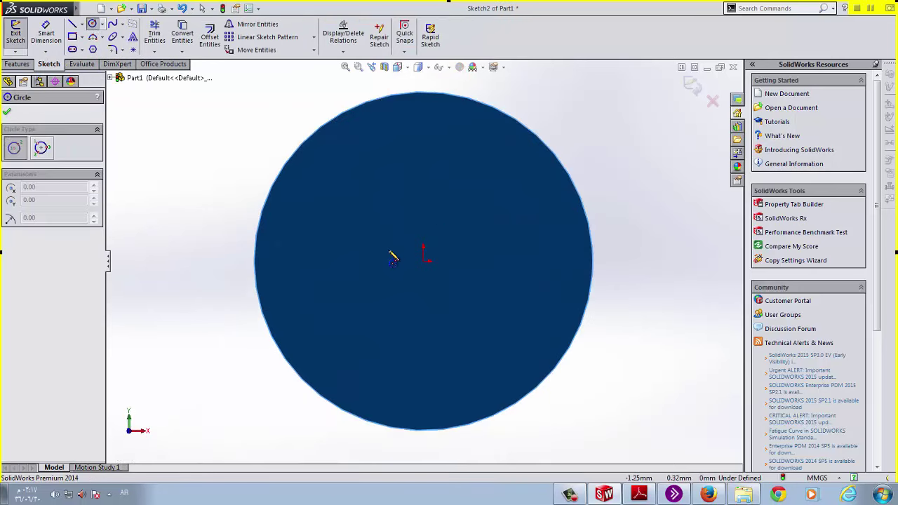
pyautogui.click(425, 263)
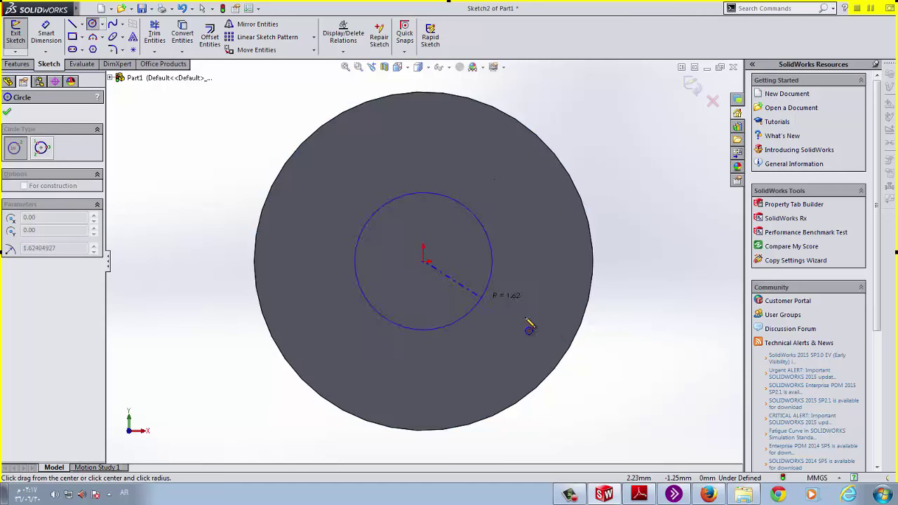
pyautogui.click(607, 354)
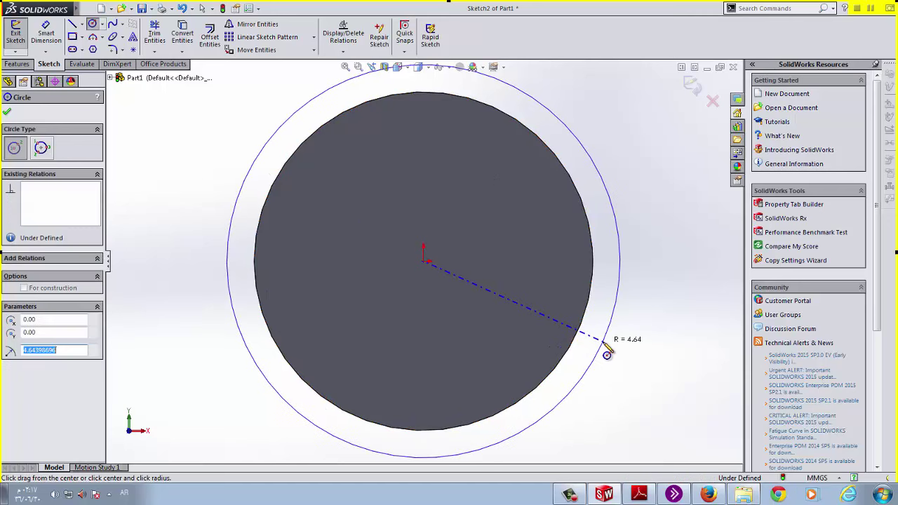
# Step: Dimension the new circle's diameter as 18 mm and place the dimension outside the circle
pyautogui.click(45, 35)
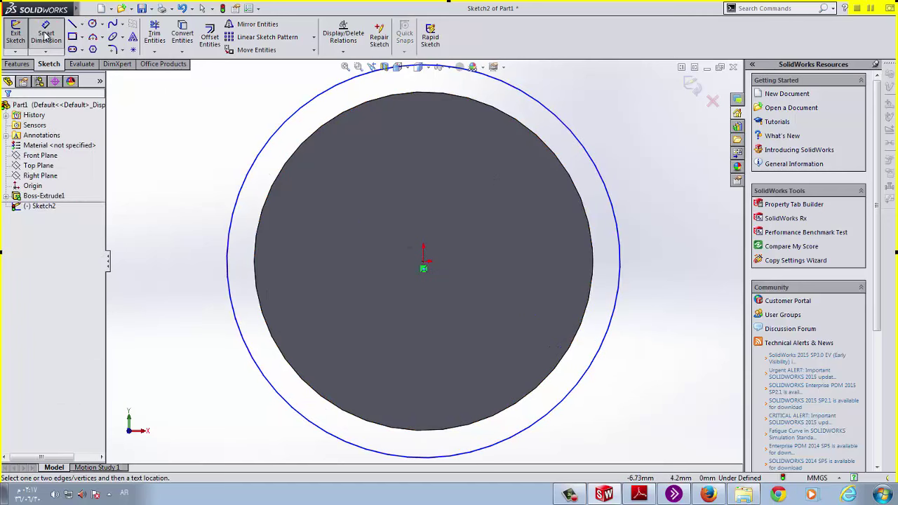
pyautogui.click(620, 290)
pyautogui.click(670, 287)
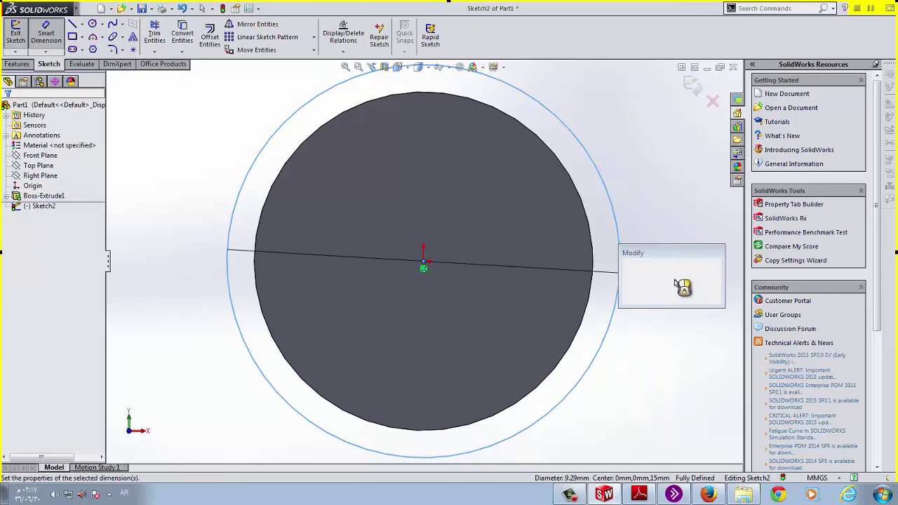
pyautogui.write('18')
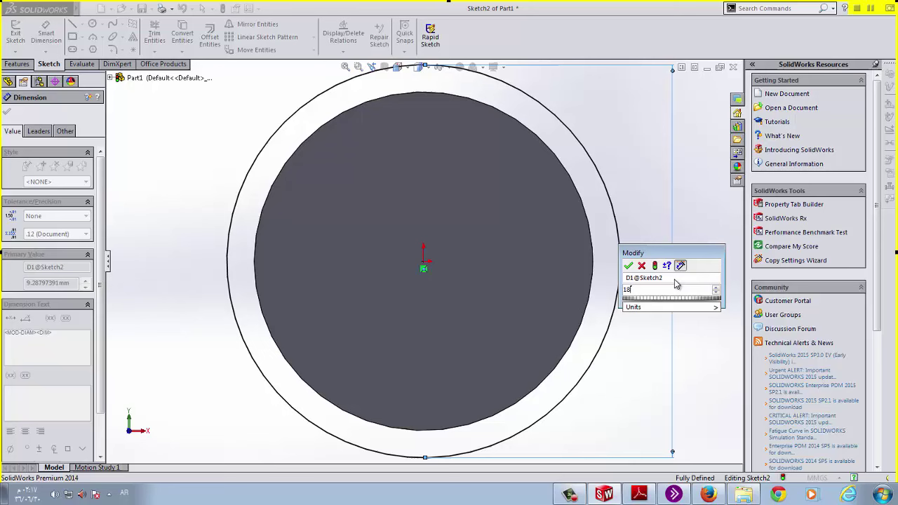
pyautogui.press('Return')
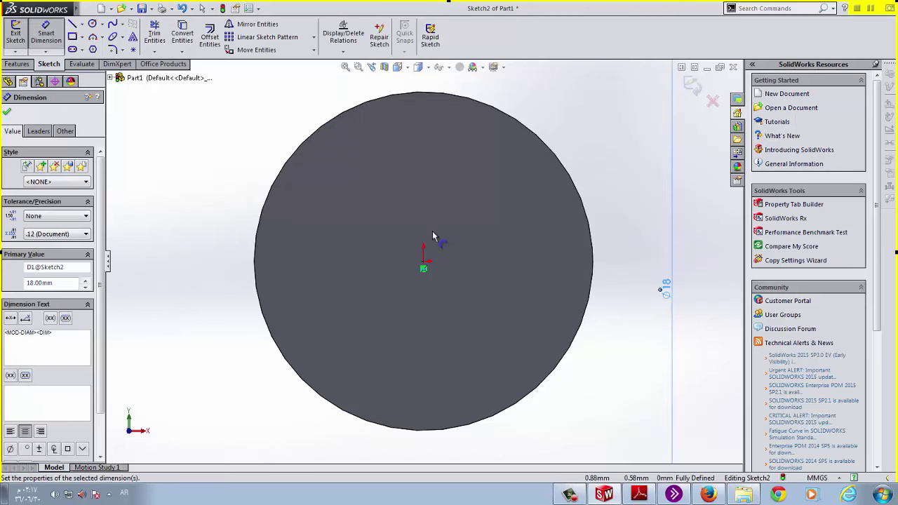
pyautogui.click(7, 111)
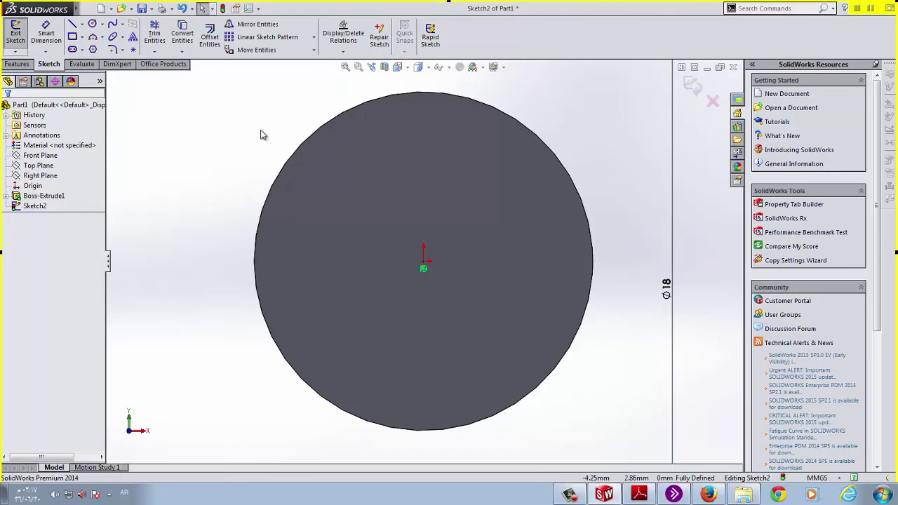
pyautogui.press('f')
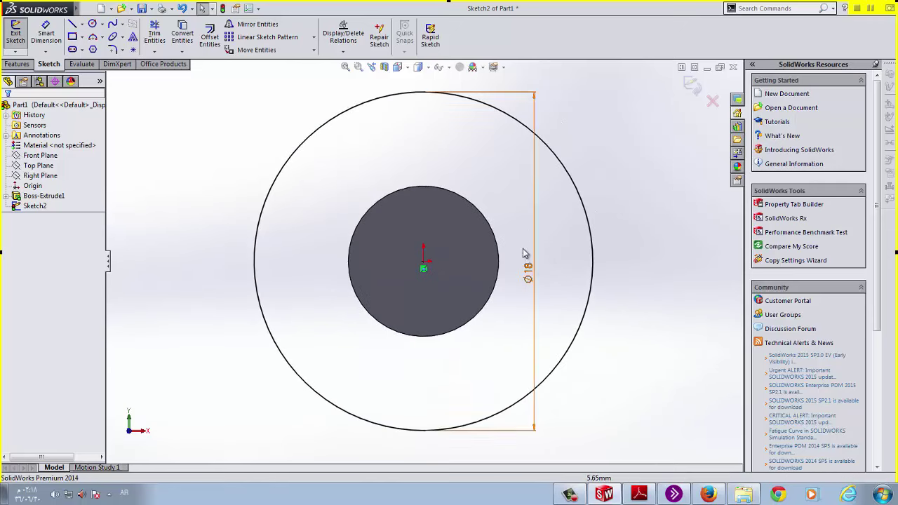
pyautogui.moveTo(527, 274); pyautogui.dragTo(639, 282)
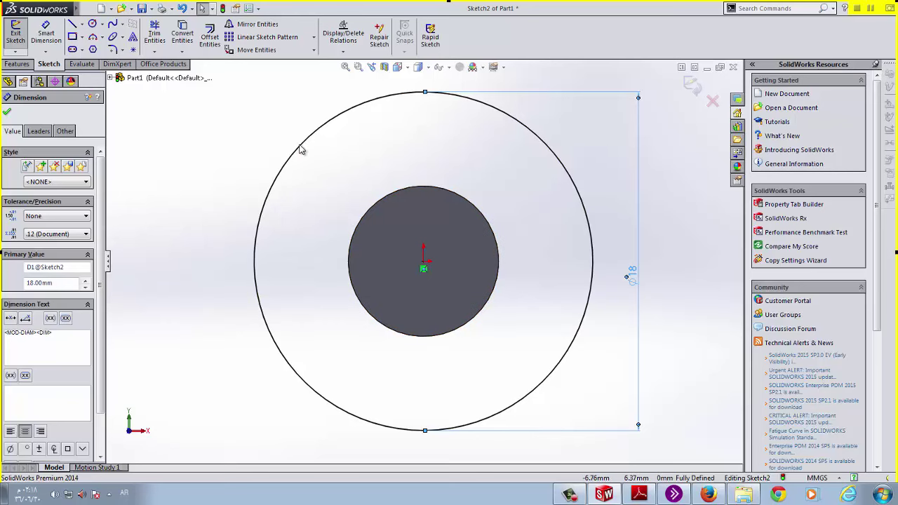
# Step: Start saving the part under a new name and browse up to the dessin technique folder
pyautogui.click(18, 64)
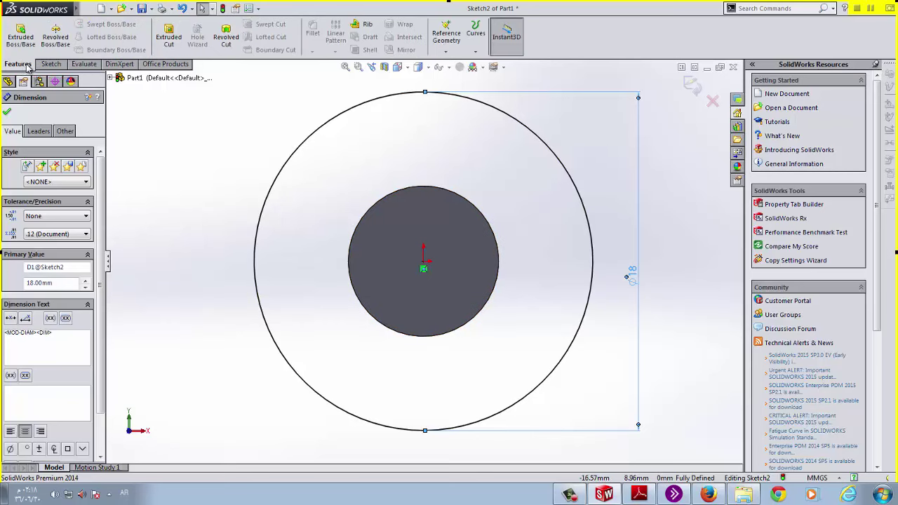
pyautogui.click(152, 9)
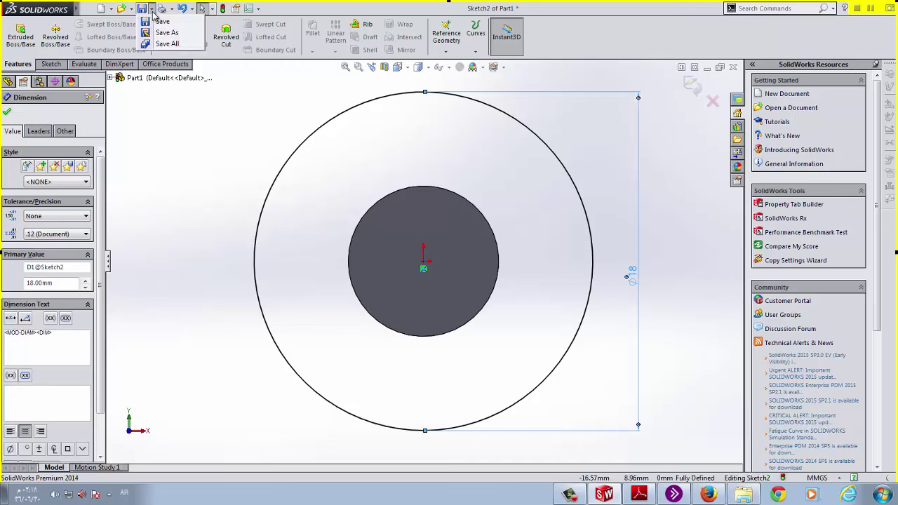
pyautogui.click(156, 33)
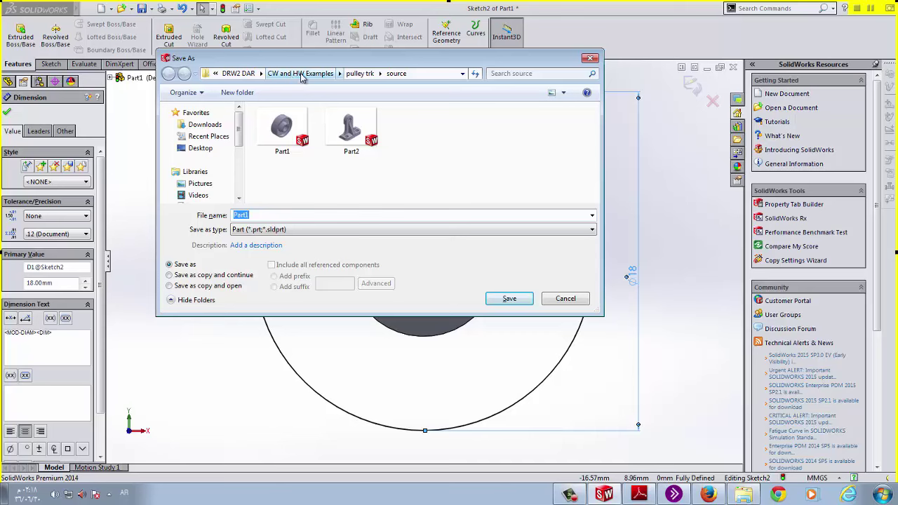
pyautogui.click(354, 73)
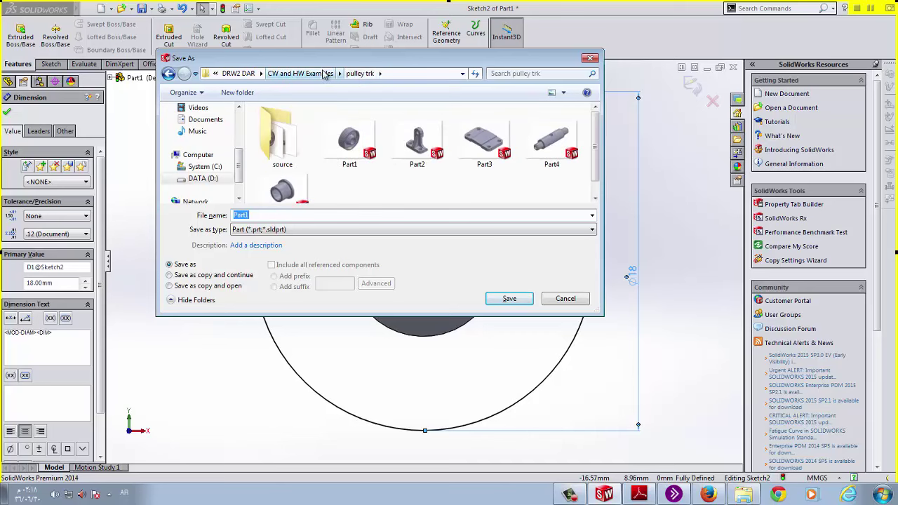
pyautogui.click(323, 73)
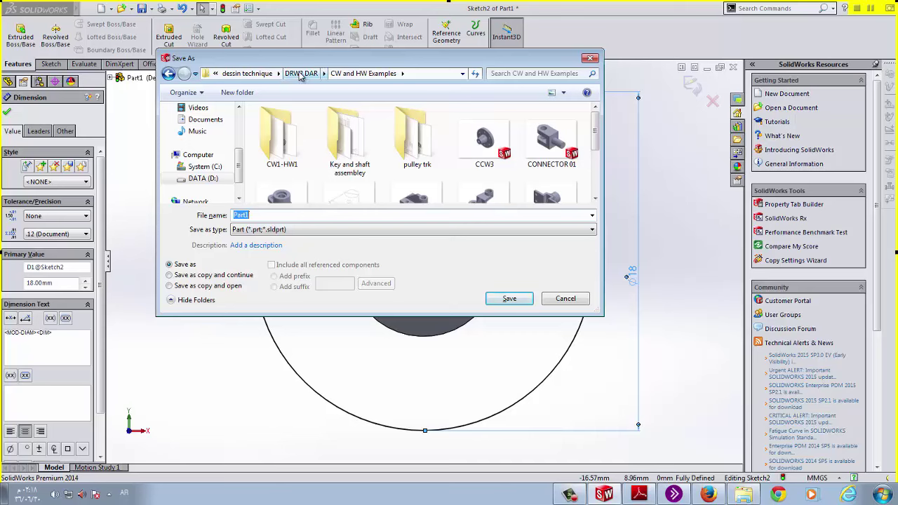
pyautogui.click(300, 74)
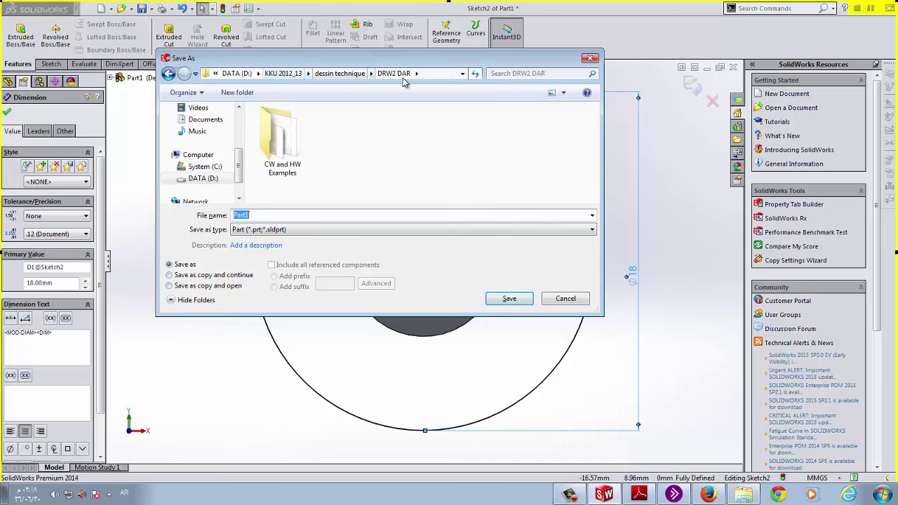
pyautogui.click(339, 73)
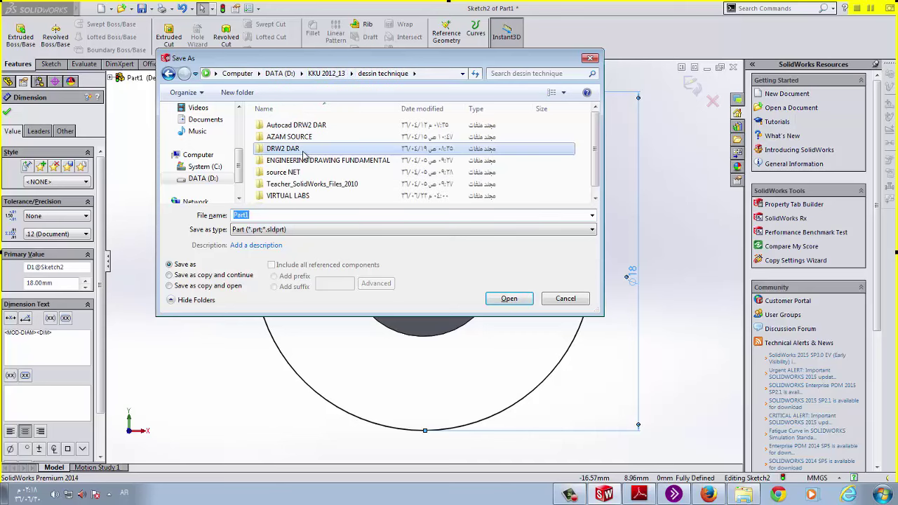
pyautogui.scroll(-1, 303, 156)
pyautogui.doubleClick(297, 185)
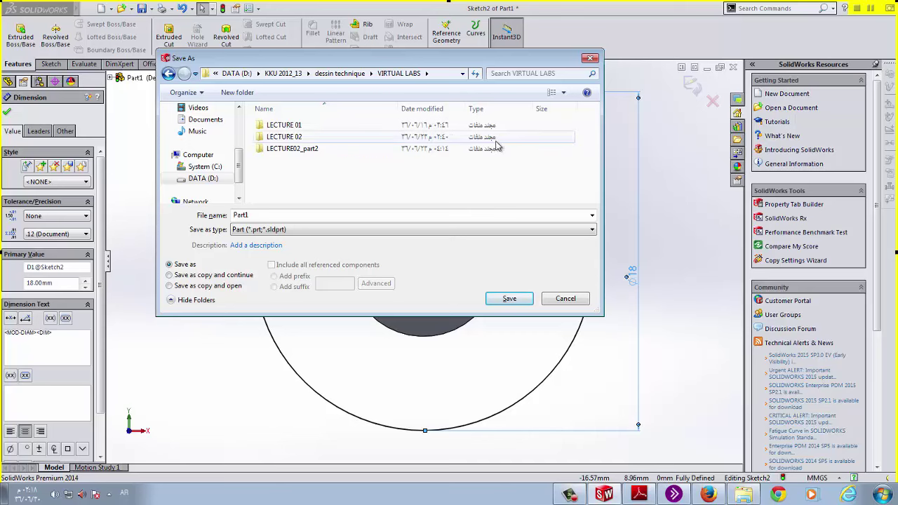
pyautogui.press('BackSpace')
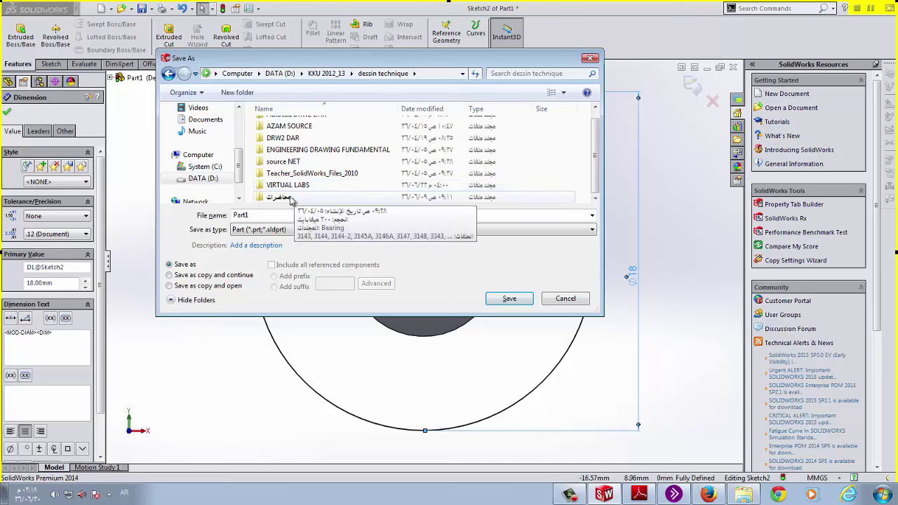
pyautogui.doubleClick(286, 197)
pyautogui.press('BackSpace')
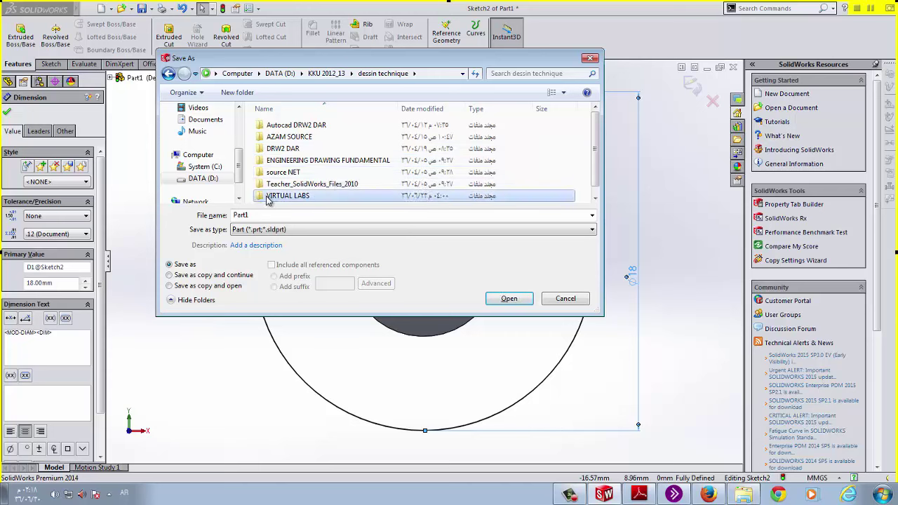
pyautogui.doubleClick(268, 197)
pyautogui.doubleClick(275, 126)
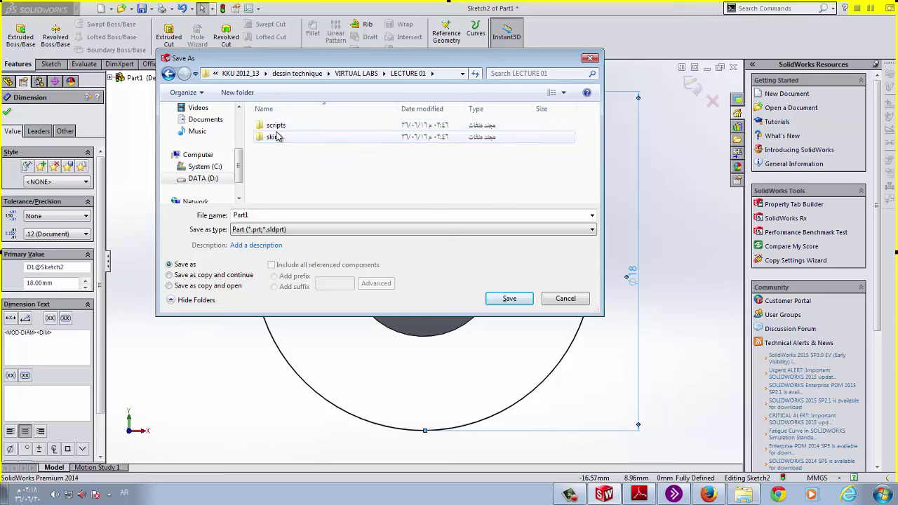
pyautogui.press('BackSpace')
pyautogui.press('BackSpace')
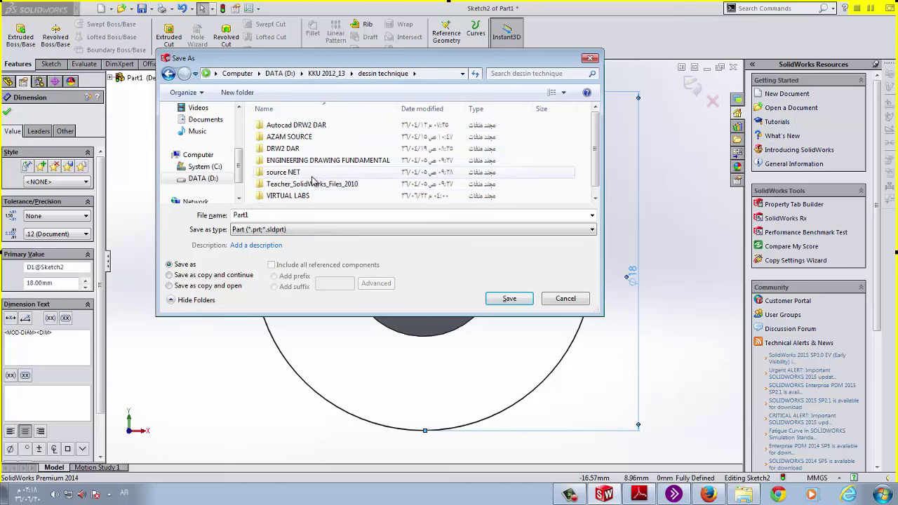
# Step: Save the part as Shaft in the محاضرات folder inside dessin technique
pyautogui.scroll(-1, 285, 196)
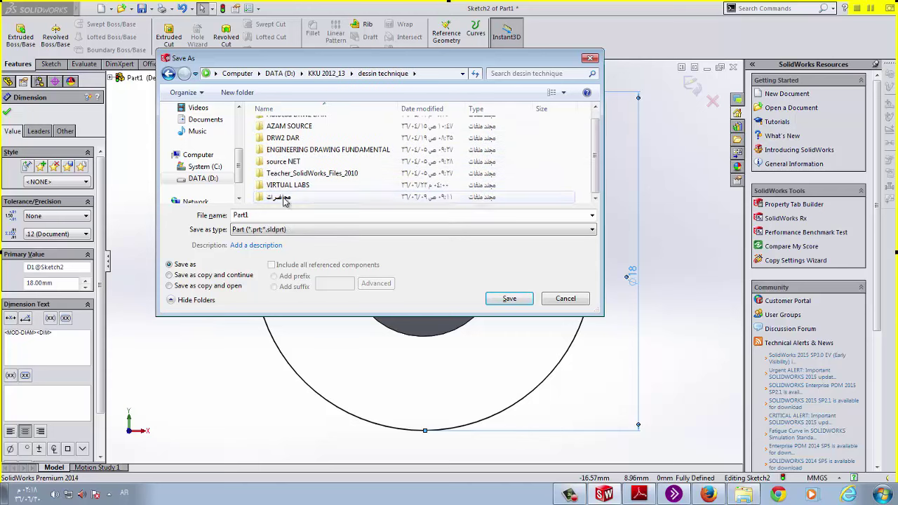
pyautogui.doubleClick(278, 198)
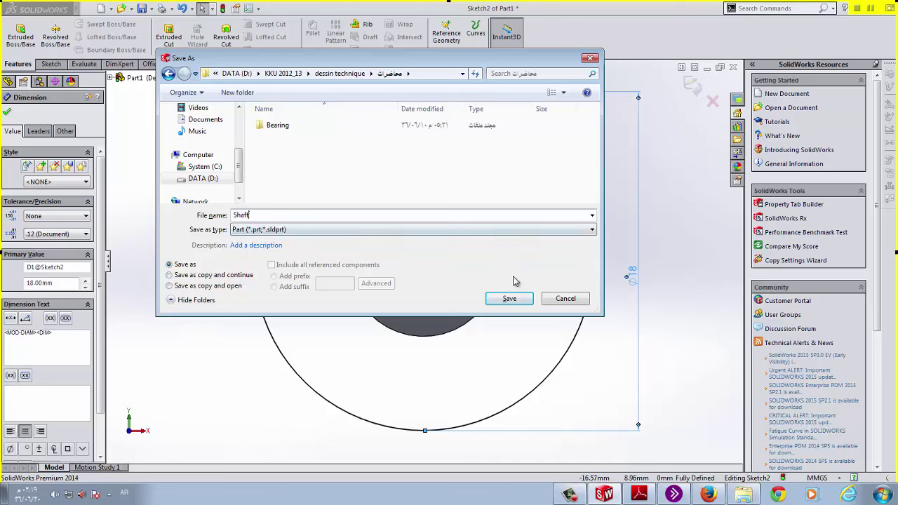
pyautogui.click(528, 300)
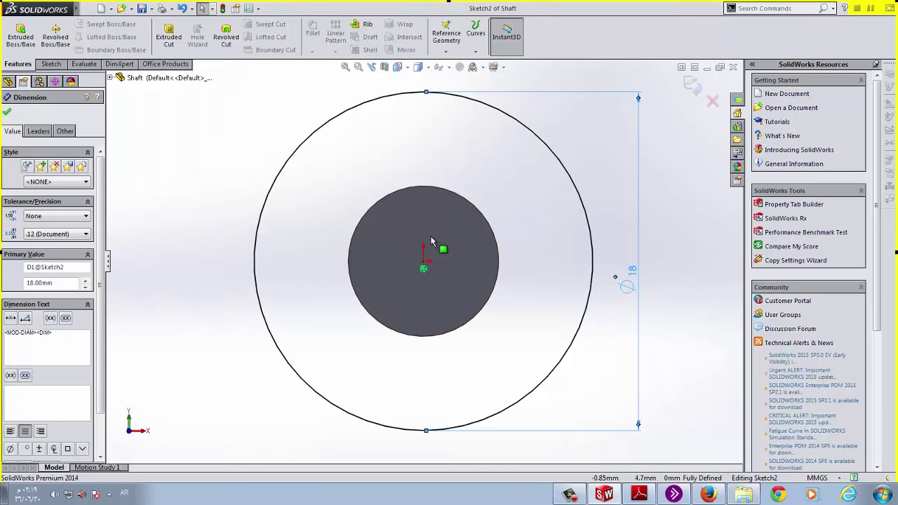
# Step: Extrude the 18 mm circle to a blind depth of 50 mm following the PDF drawing, and save the part
pyautogui.click(20, 38)
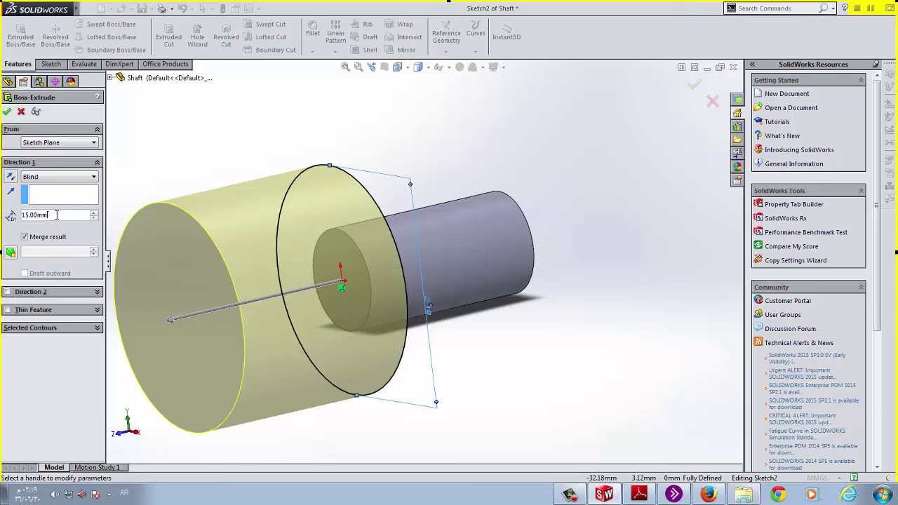
pyautogui.hotkey('alt', 'Tab')
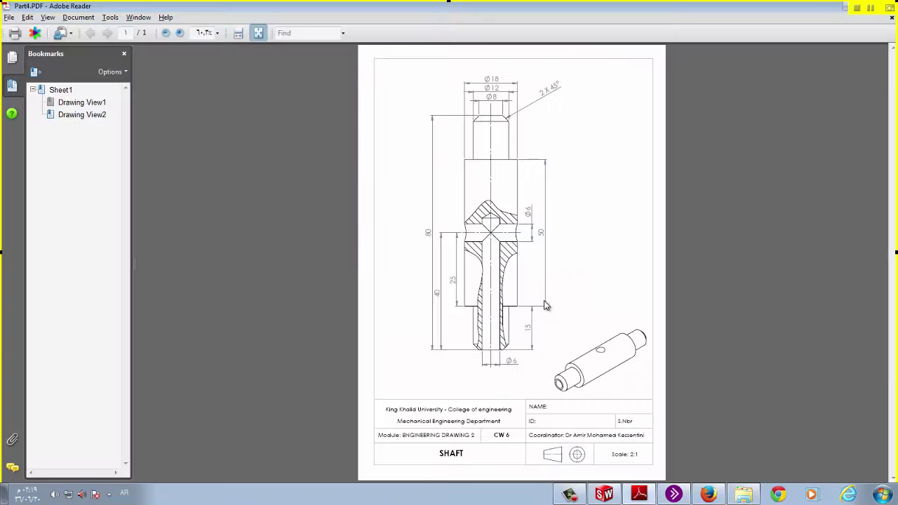
pyautogui.hotkey('alt', 'Tab')
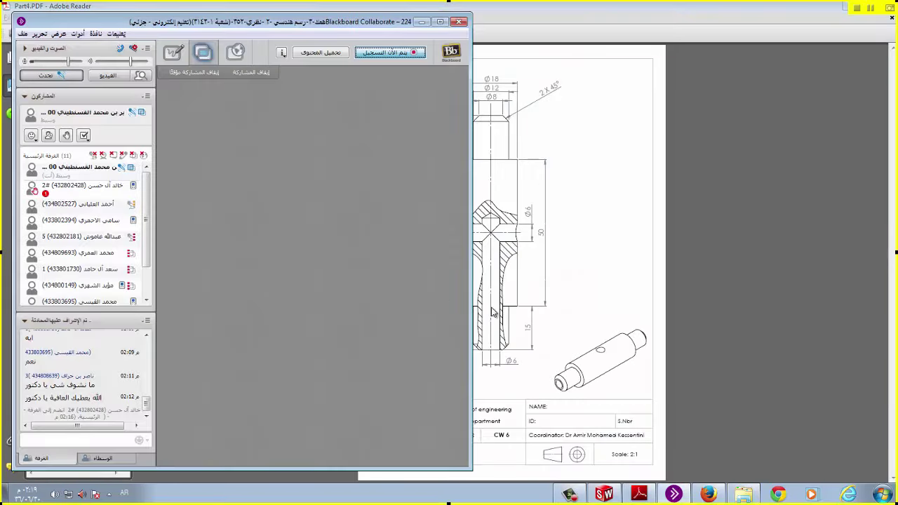
pyautogui.hotkey('alt', 'Tab')
pyautogui.hotkey('alt', 'Tab')
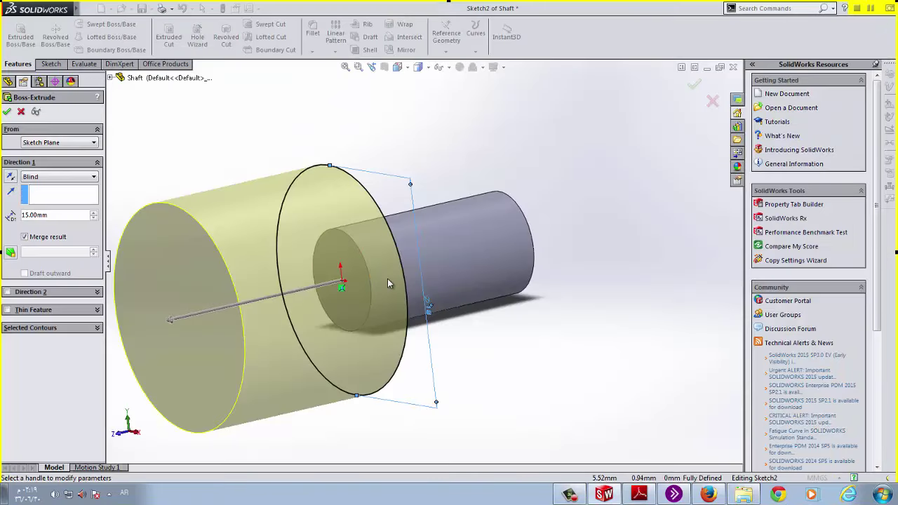
pyautogui.doubleClick(31, 216)
pyautogui.write('50')
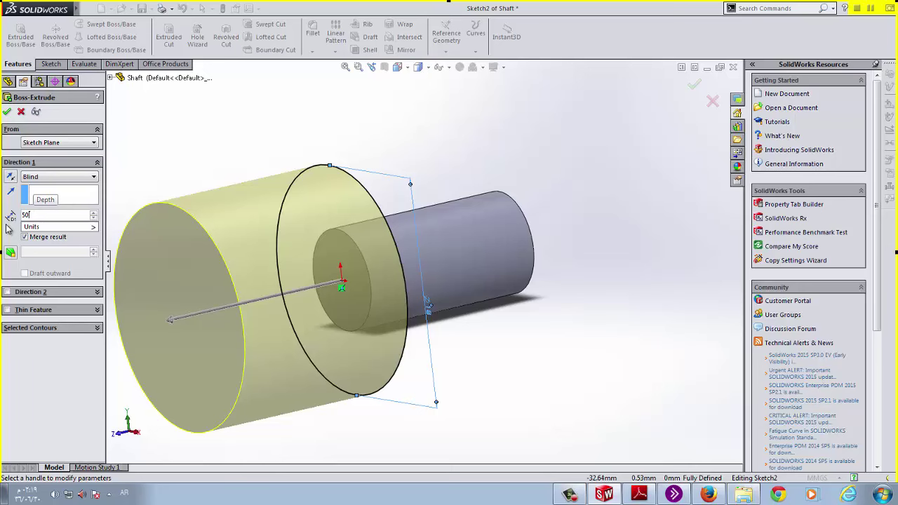
pyautogui.press('Return')
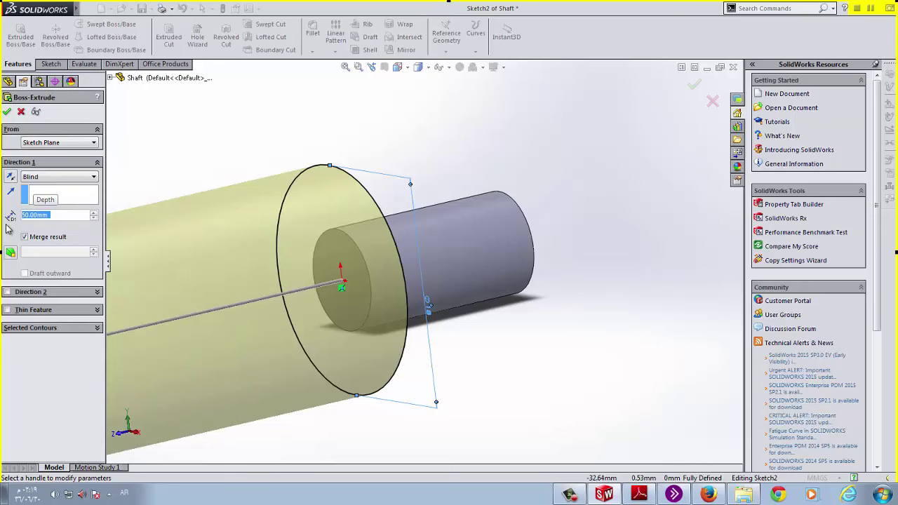
pyautogui.click(8, 112)
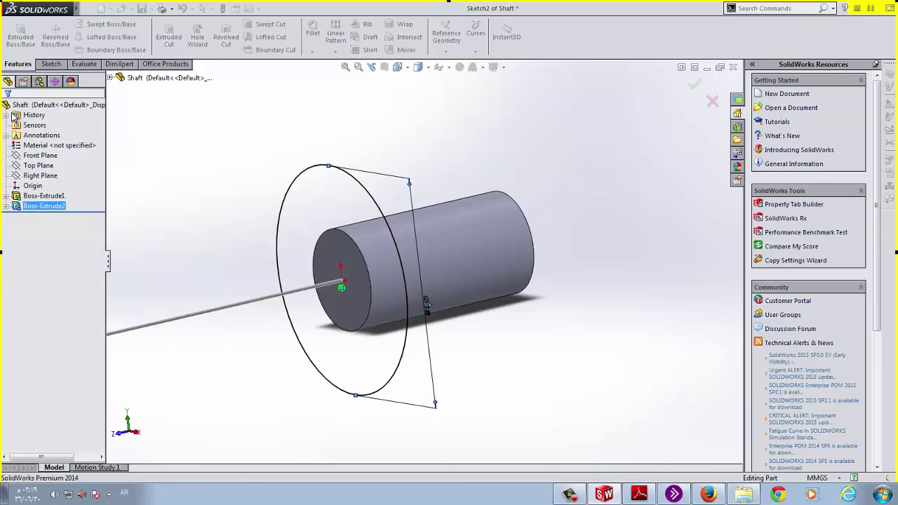
pyautogui.press('f')
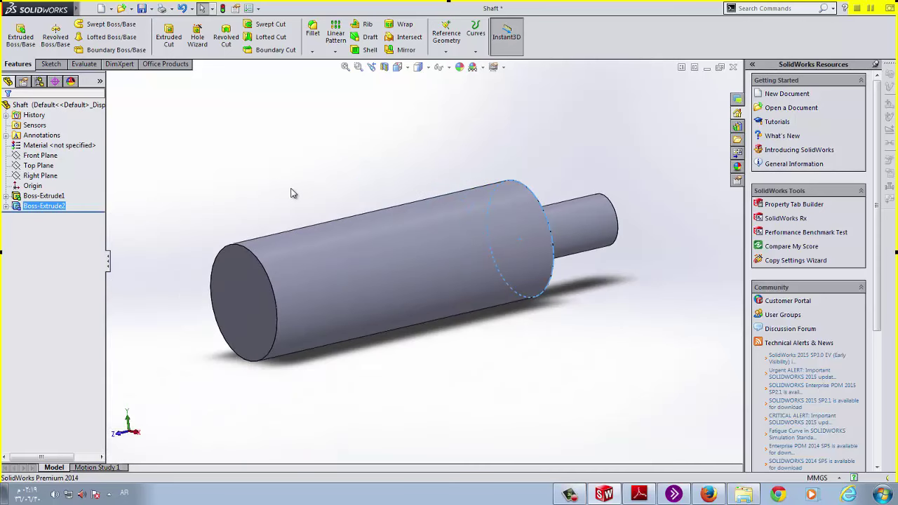
pyautogui.click(142, 9)
# Step: Check the PDF drawing, set the small cylinder's sketch circle to 12 mm diameter, rebuild the model and save the part
pyautogui.hotkey('alt', 'Tab')
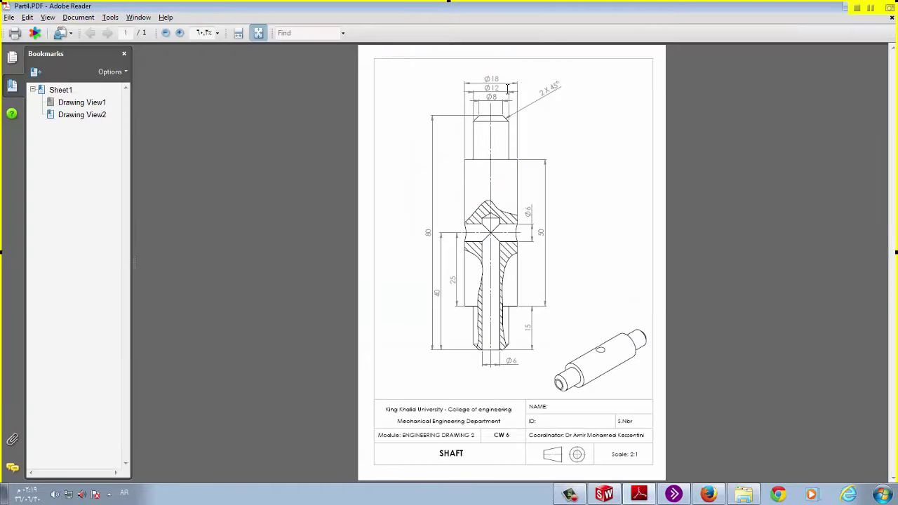
pyautogui.hotkey('alt', 'Tab')
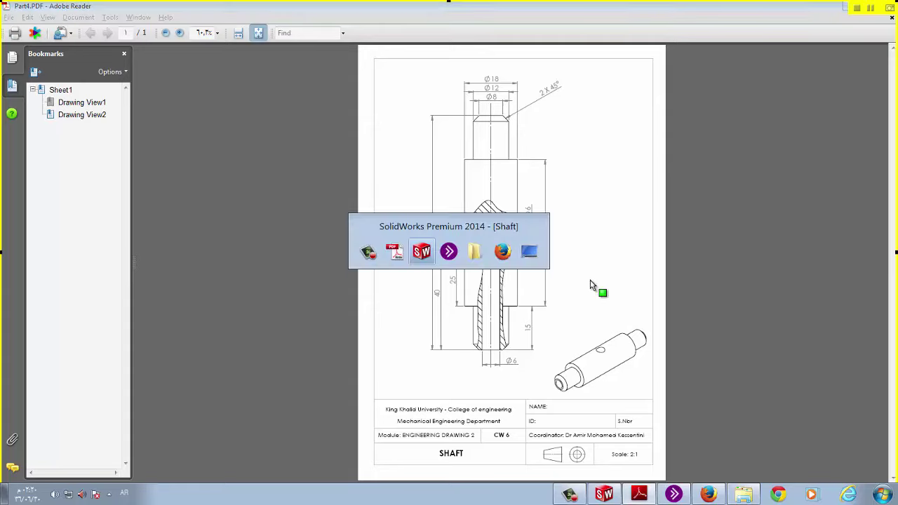
pyautogui.keyDown('ctrl'); pyautogui.click(40, 198); pyautogui.keyUp('ctrl')
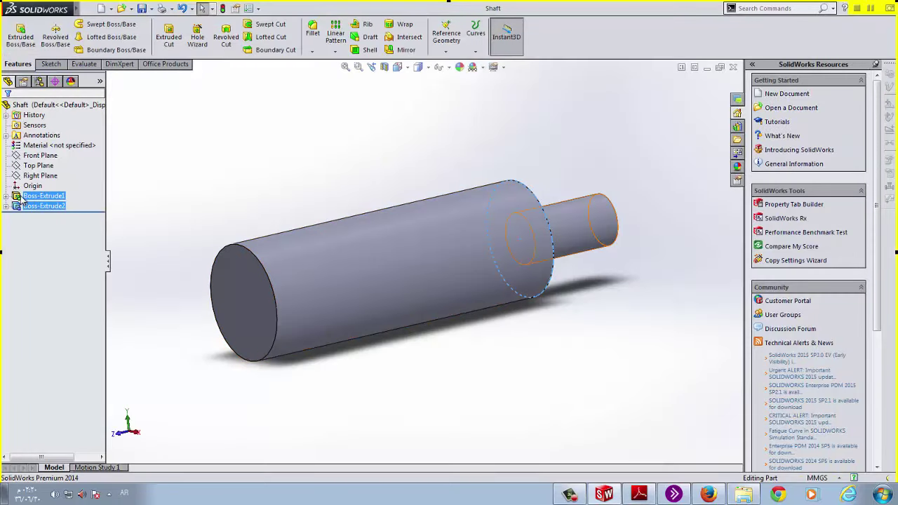
pyautogui.click(37, 207)
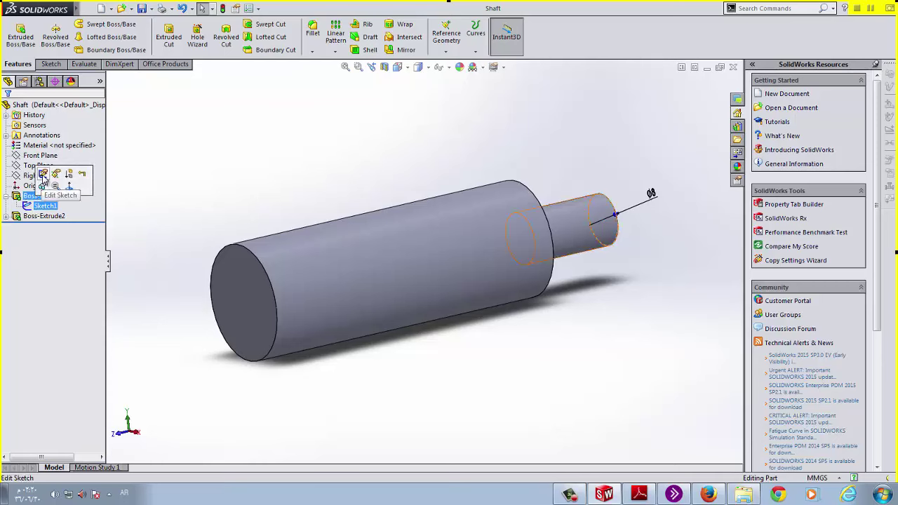
pyautogui.click(43, 176)
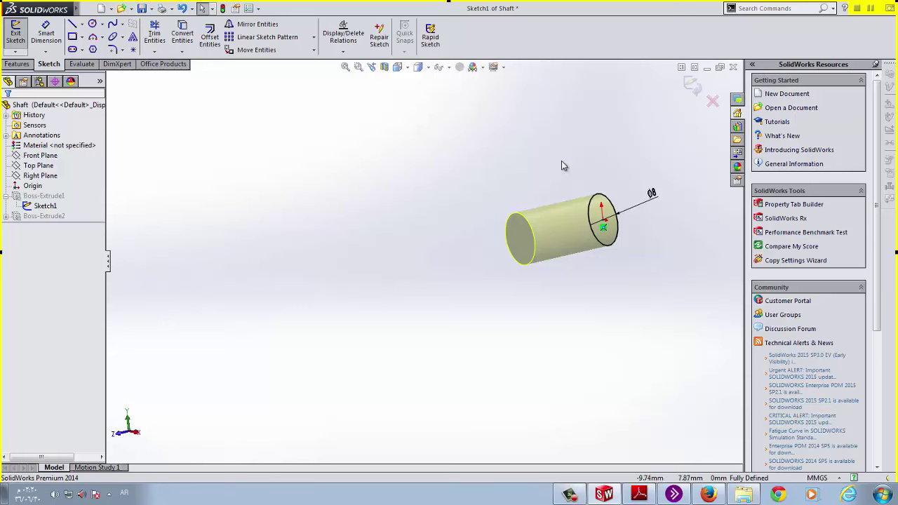
pyautogui.doubleClick(654, 197)
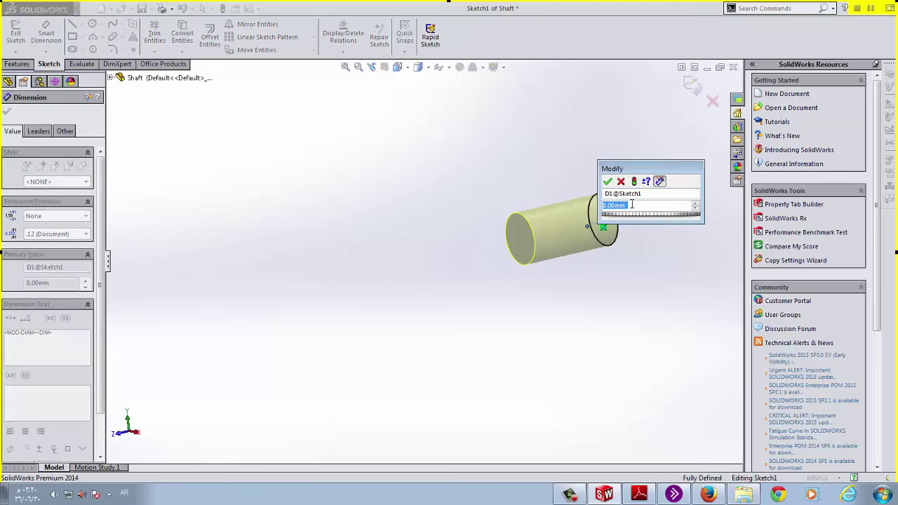
pyautogui.write('12')
pyautogui.press('Return')
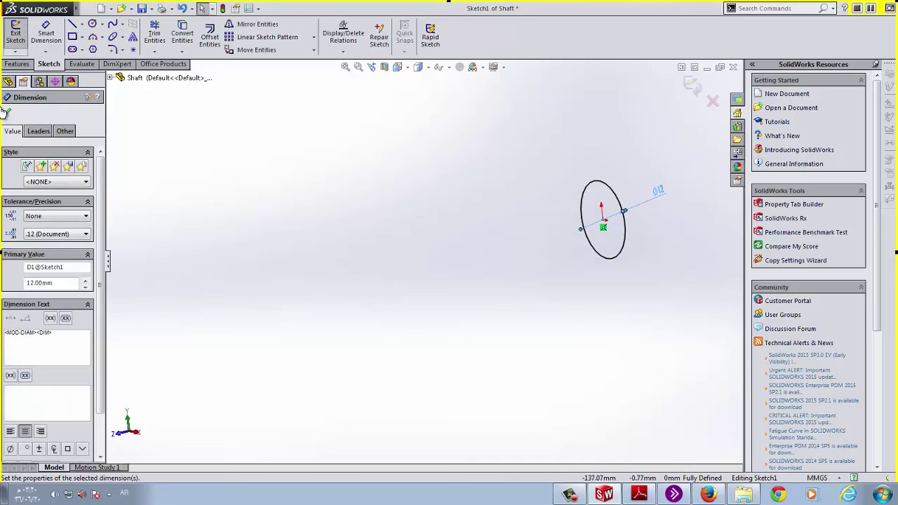
pyautogui.click(245, 152)
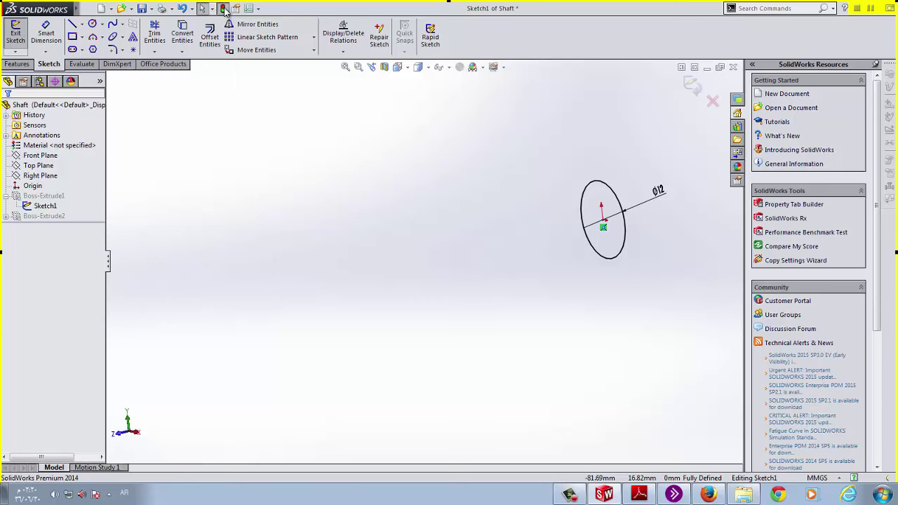
pyautogui.click(222, 8)
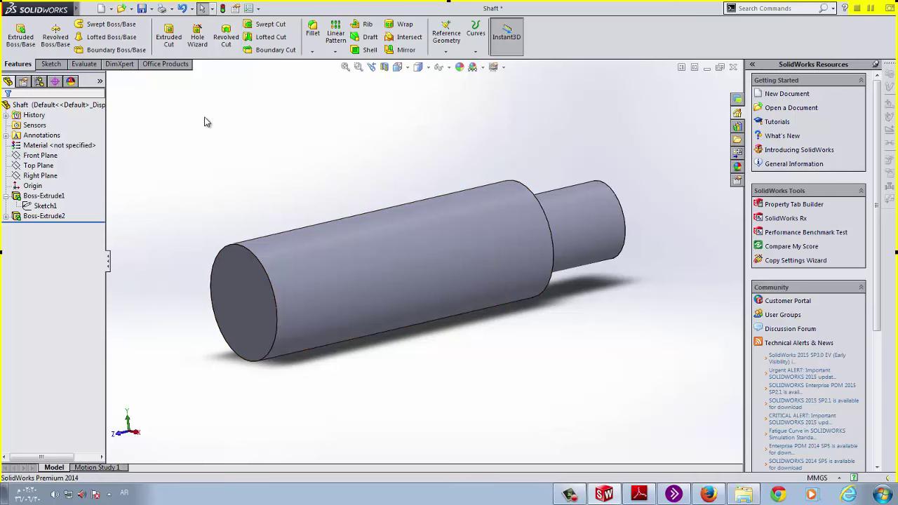
pyautogui.click(142, 9)
# Step: Check the PDF drawing and sketch an origin-centred circle about 10.66 mm in diameter on the free end face of the 18 mm cylinder
pyautogui.hotkey('alt', 'Tab')
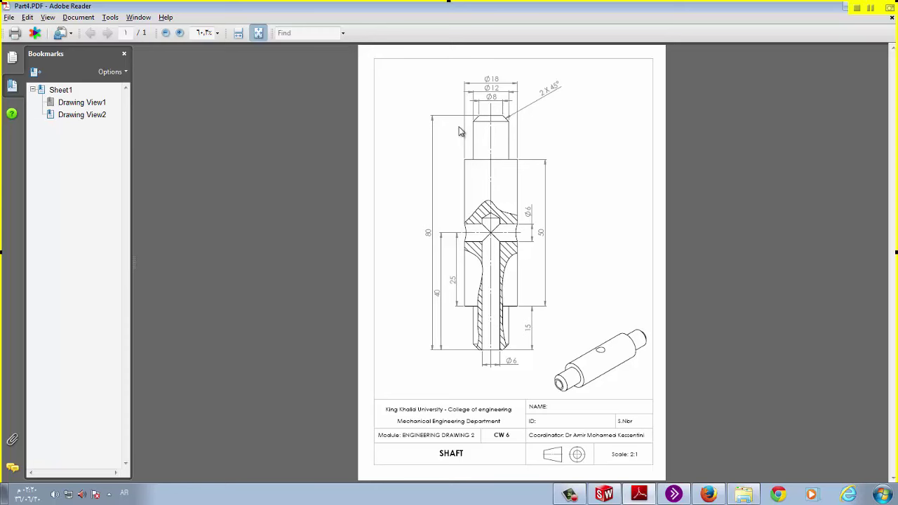
pyautogui.hotkey('alt', 'Tab')
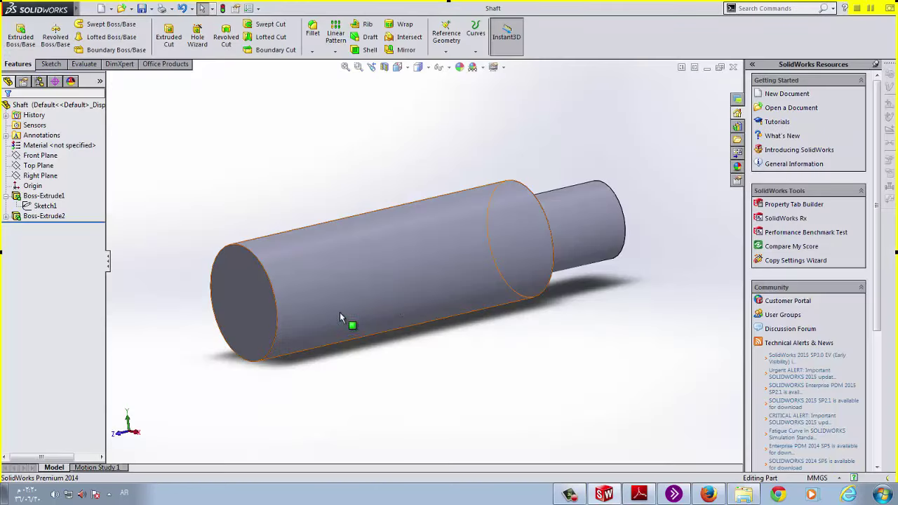
pyautogui.click(251, 300)
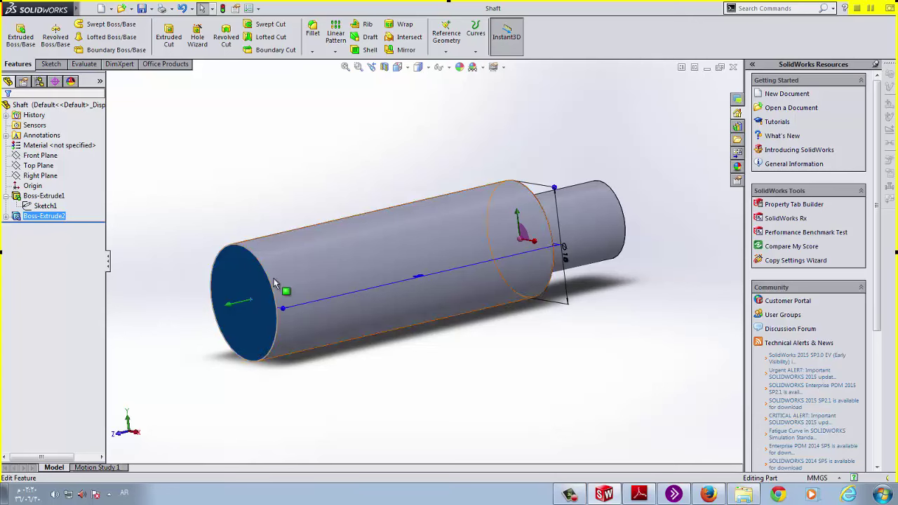
pyautogui.click(397, 67)
pyautogui.click(455, 123)
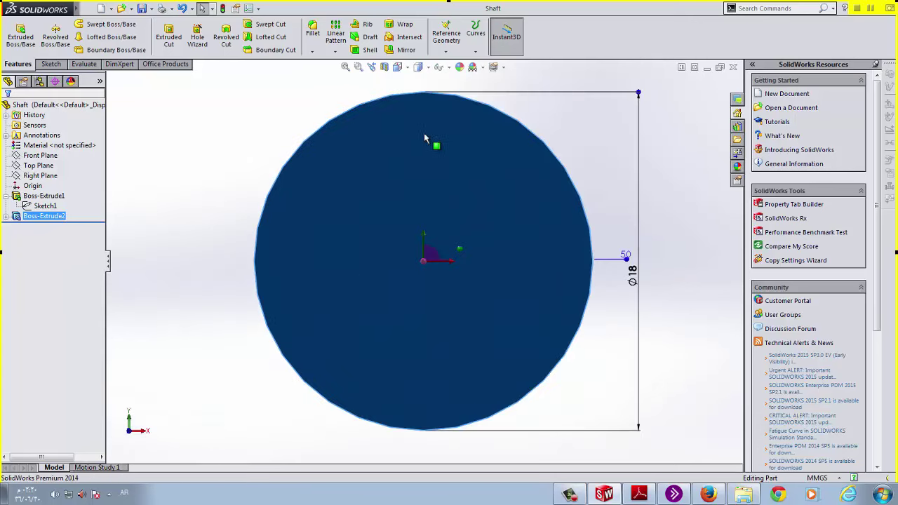
pyautogui.click(51, 64)
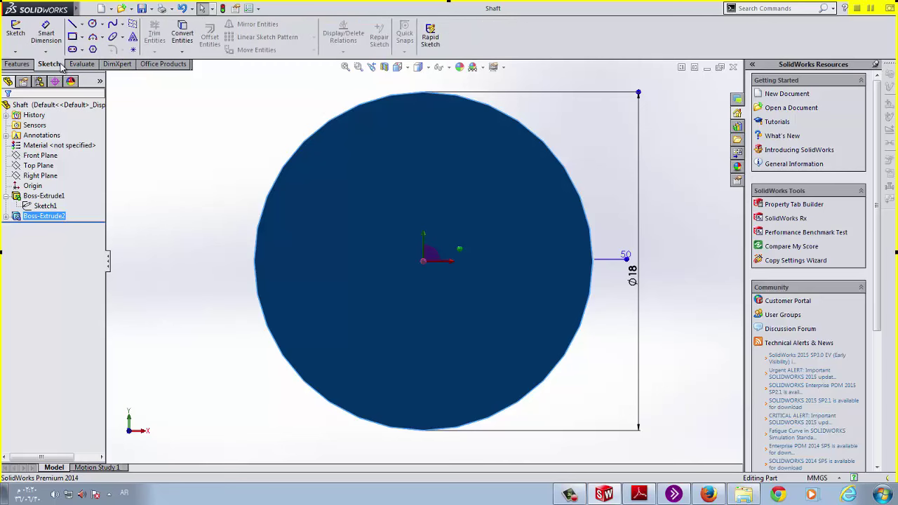
pyautogui.click(92, 24)
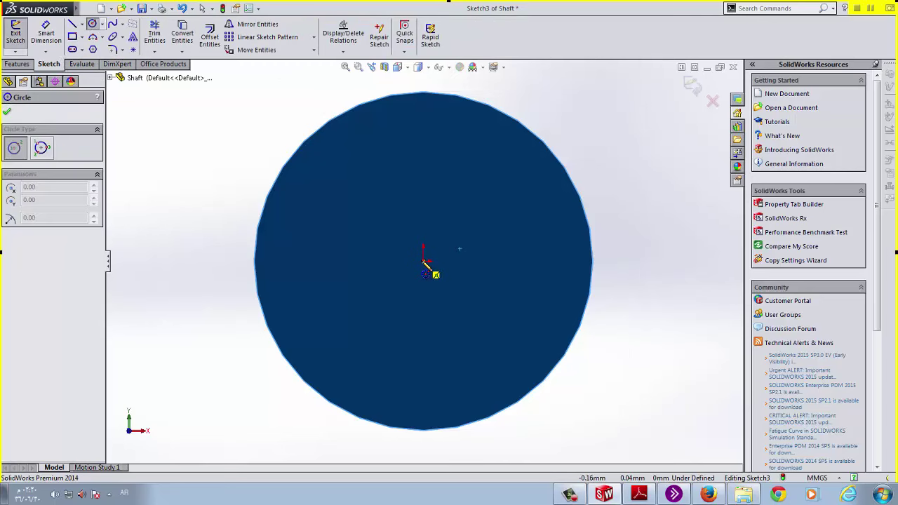
pyautogui.click(423, 261)
pyautogui.click(324, 240)
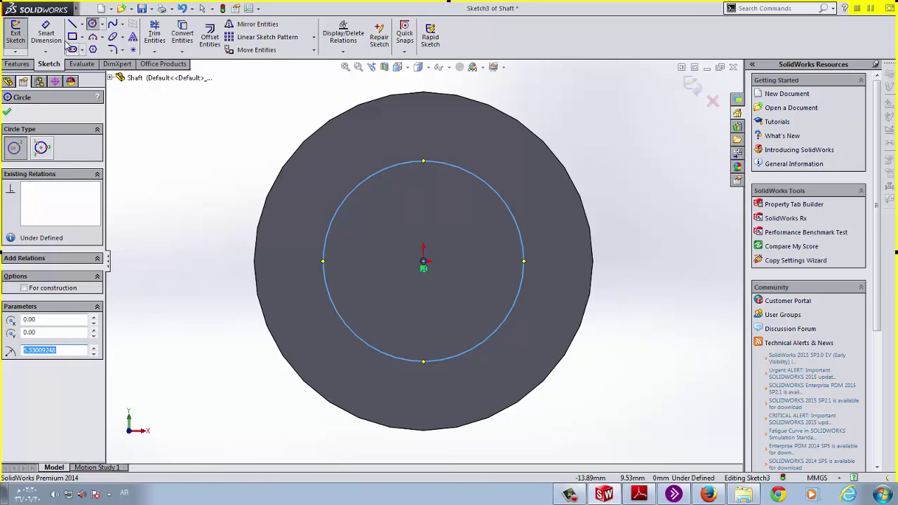
# Step: Dimension the new circle on the end face to a diameter of 12 mm
pyautogui.click(46, 35)
pyautogui.click(516, 224)
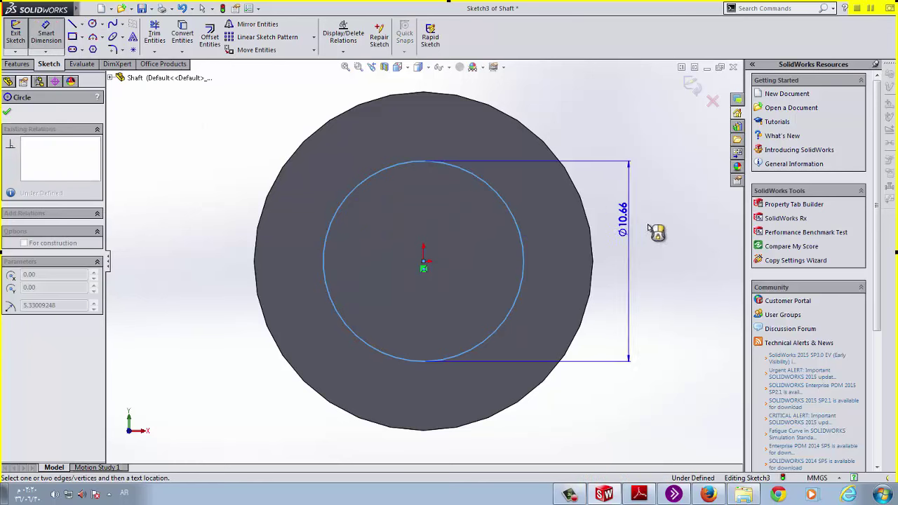
pyautogui.click(649, 232)
pyautogui.write('12')
pyautogui.press('Return')
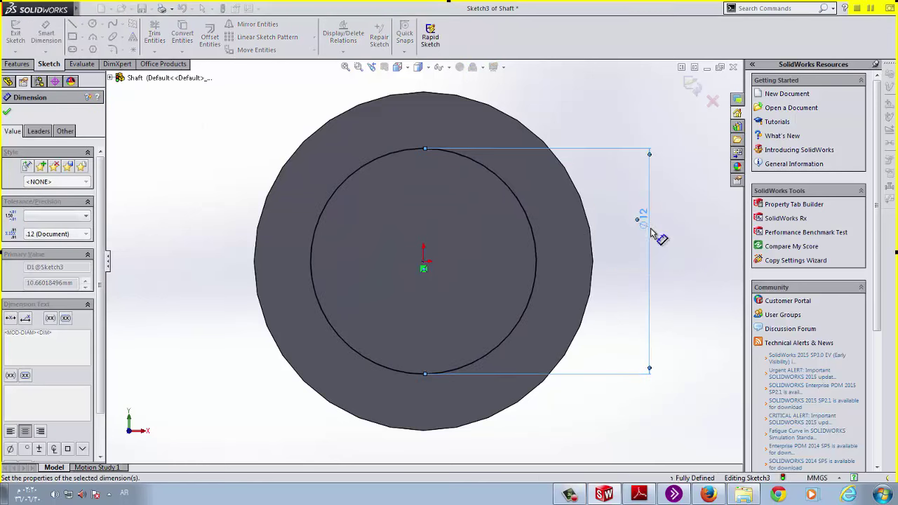
pyautogui.click(7, 111)
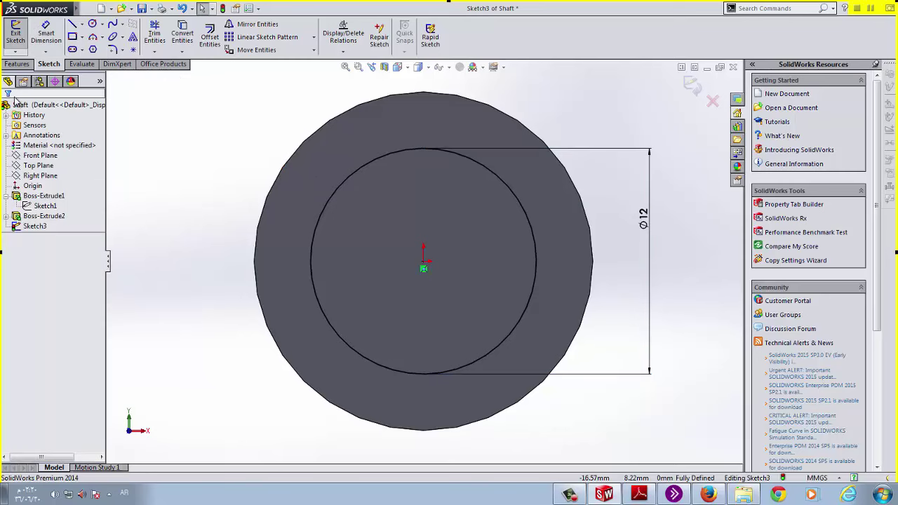
# Step: Extrude the 12 mm circle to a blind depth of 15 mm, merged with the body, and save the part
pyautogui.click(17, 64)
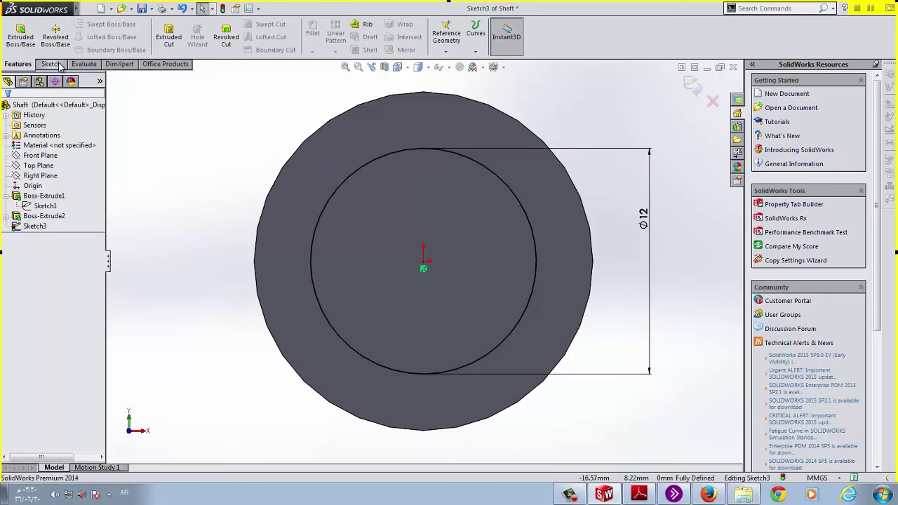
pyautogui.click(21, 33)
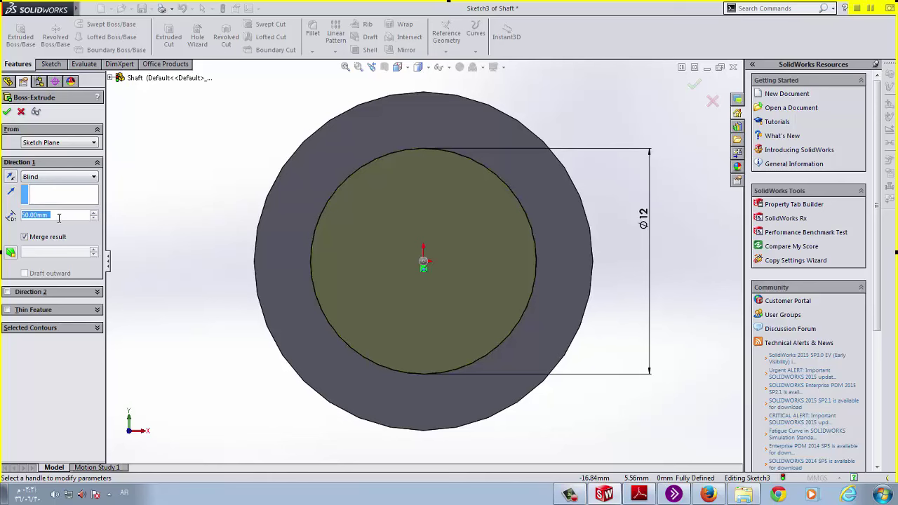
pyautogui.write('15')
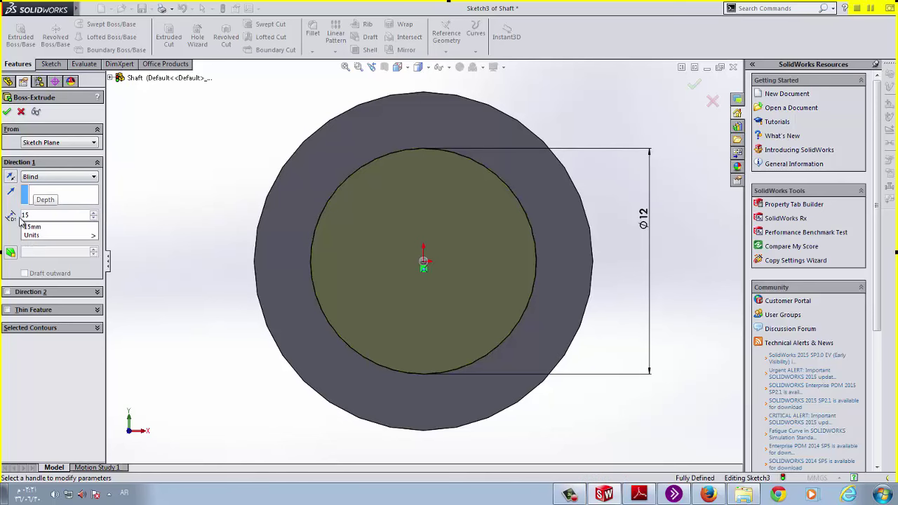
pyautogui.click(8, 112)
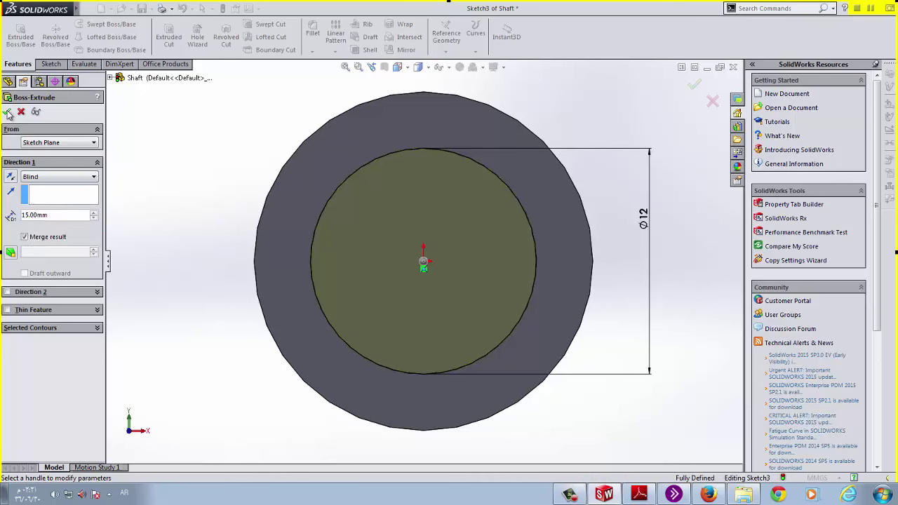
pyautogui.click(8, 112)
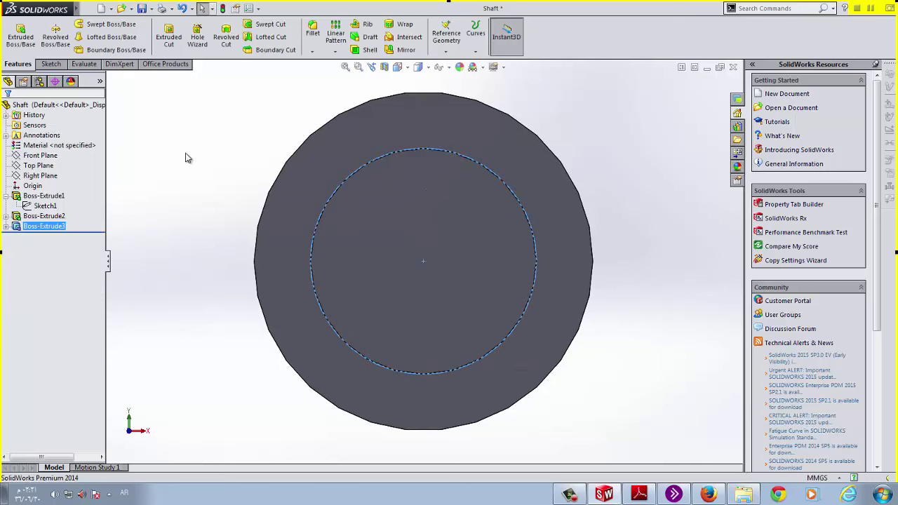
pyautogui.hotkey('ctrl', '7')
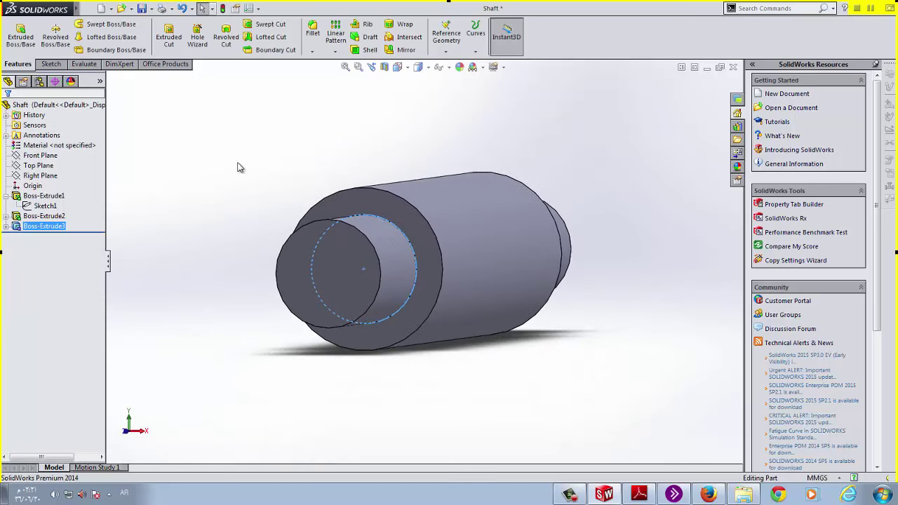
pyautogui.moveTo(347, 158); pyautogui.dragTo(302, 165, button='middle')
pyautogui.press('f')
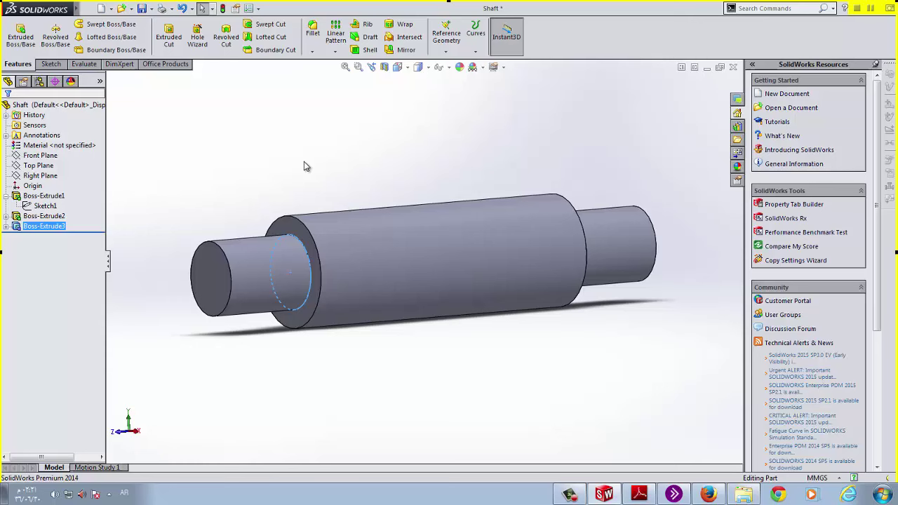
pyautogui.click(381, 162)
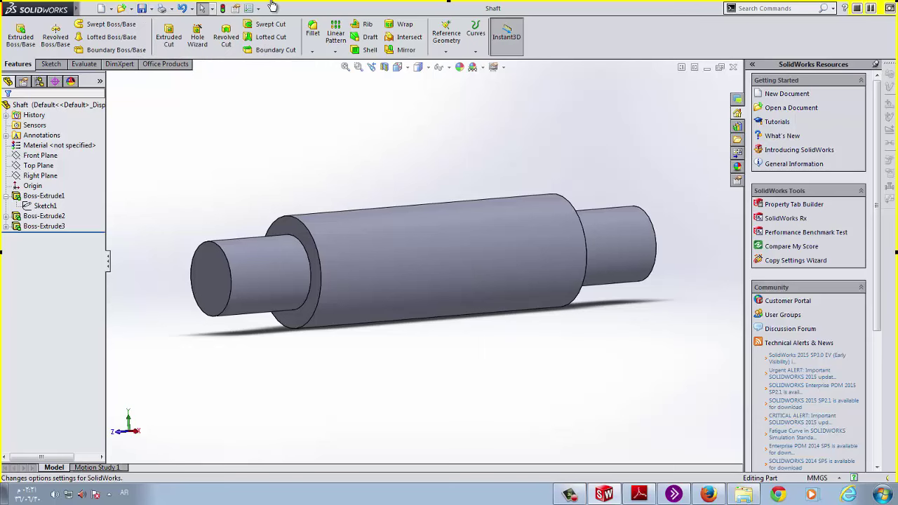
# Step: Examine the PDF drawing for the chamfer size at the shaft ends and return to the model
pyautogui.hotkey('alt', 'Tab')
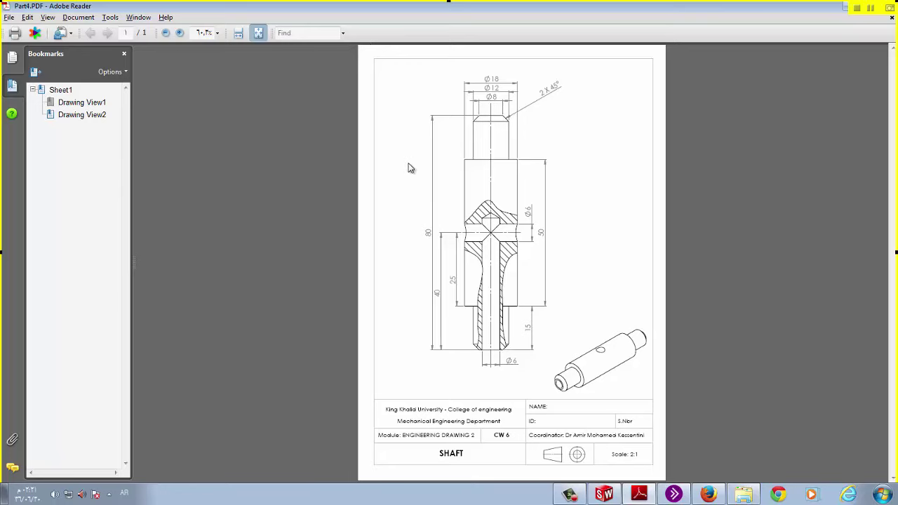
pyautogui.hotkey('alt', 'Tab')
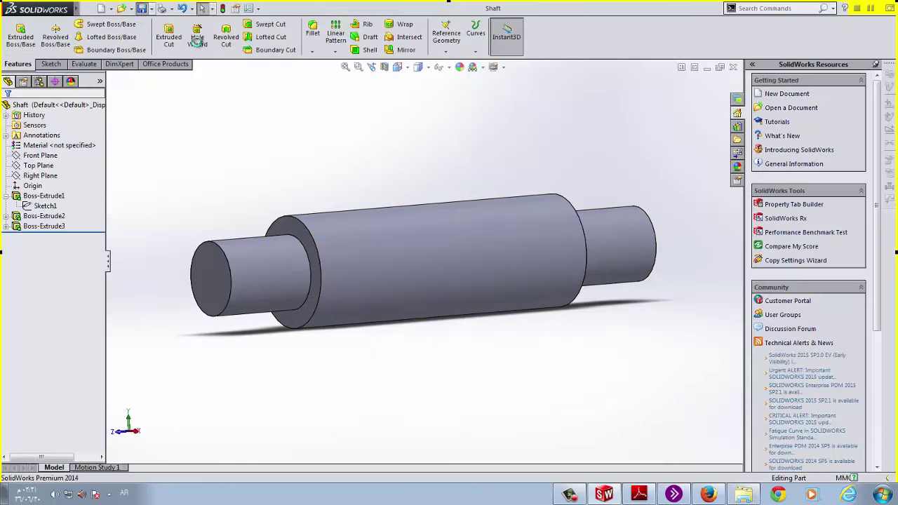
pyautogui.hotkey('alt', 'Tab')
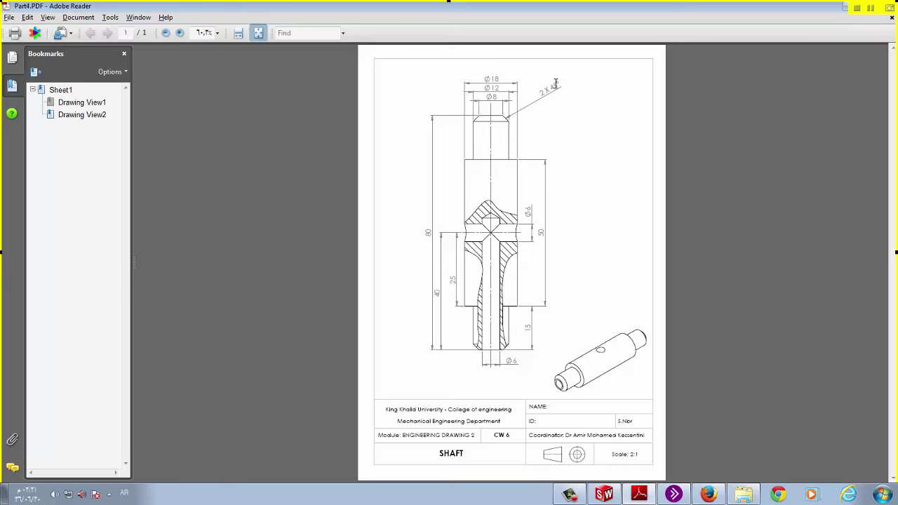
pyautogui.hotkey('alt', 'Tab')
pyautogui.hotkey('alt', 'Tab')
pyautogui.hotkey('alt', 'Tab')
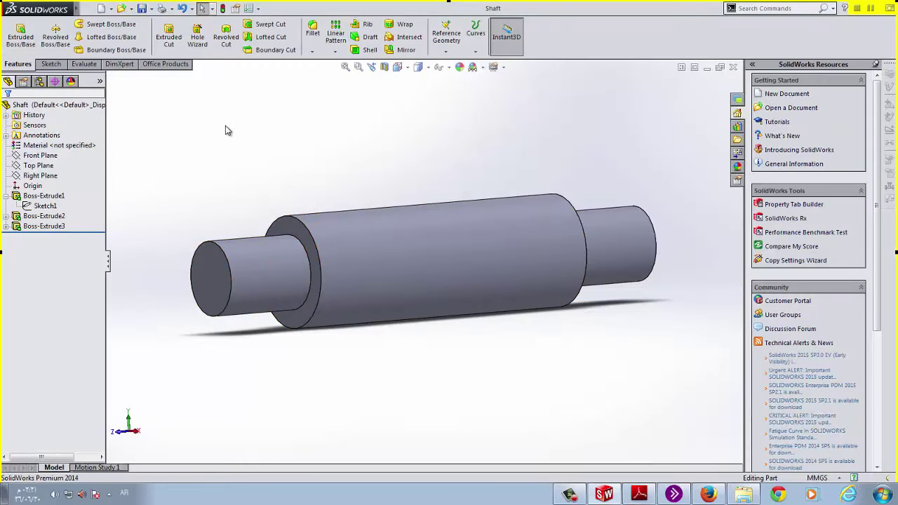
# Step: Chamfer the outer edges of both 12 mm shaft ends by 2 mm at 45 degrees and save the part
pyautogui.click(312, 52)
pyautogui.click(336, 73)
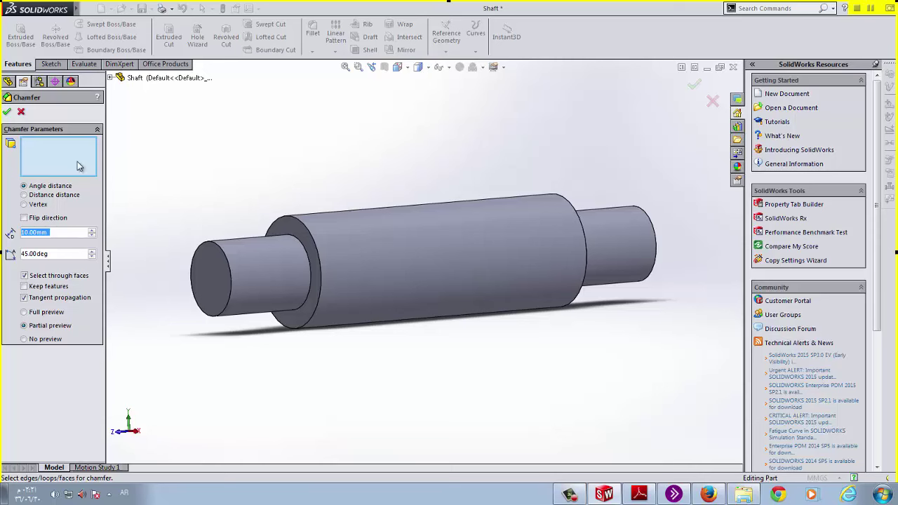
pyautogui.click(205, 249)
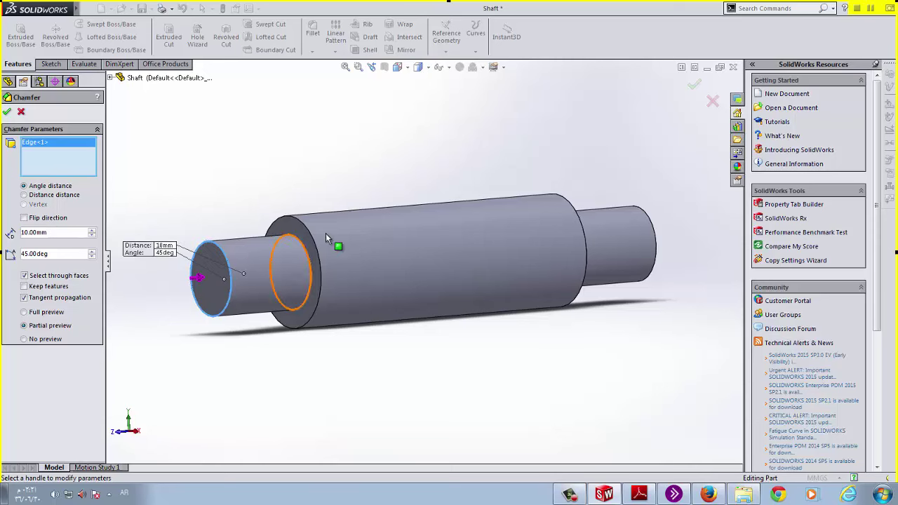
pyautogui.moveTo(515, 163); pyautogui.dragTo(669, 194, button='middle')
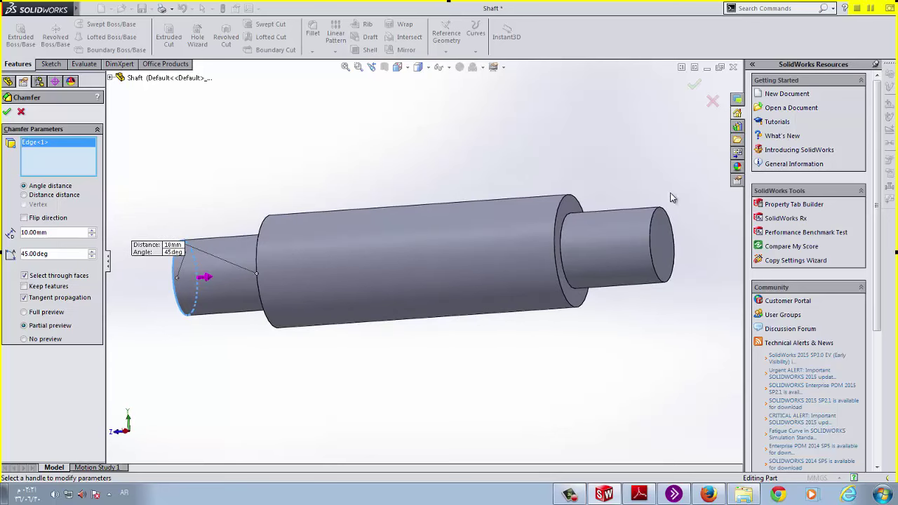
pyautogui.click(654, 230)
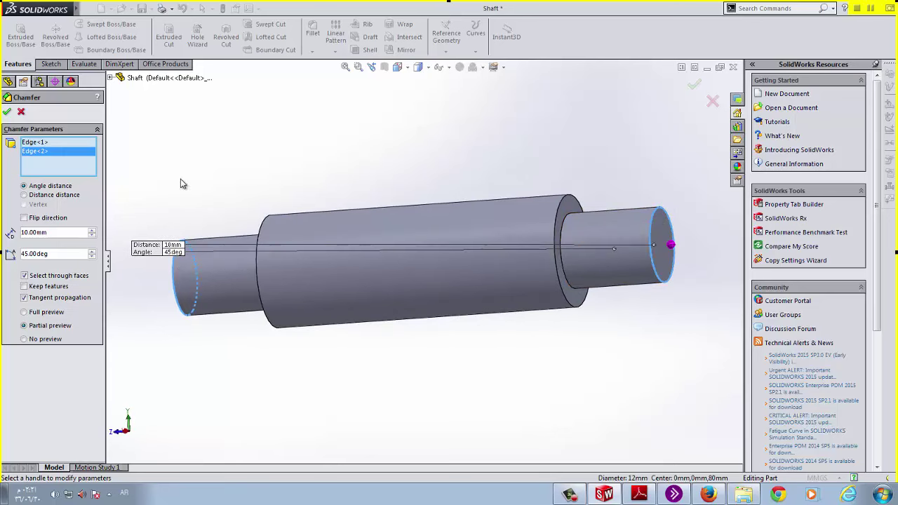
pyautogui.doubleClick(58, 232)
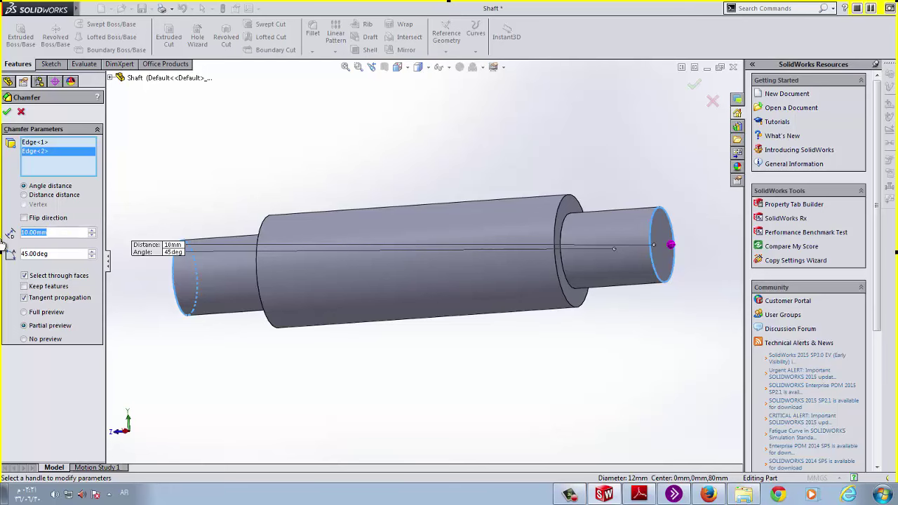
pyautogui.write('2')
pyautogui.press('Return')
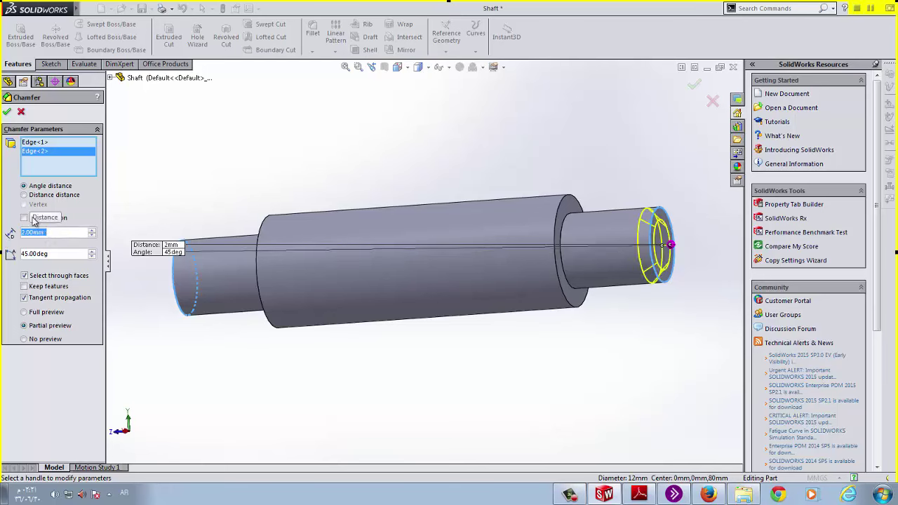
pyautogui.click(7, 112)
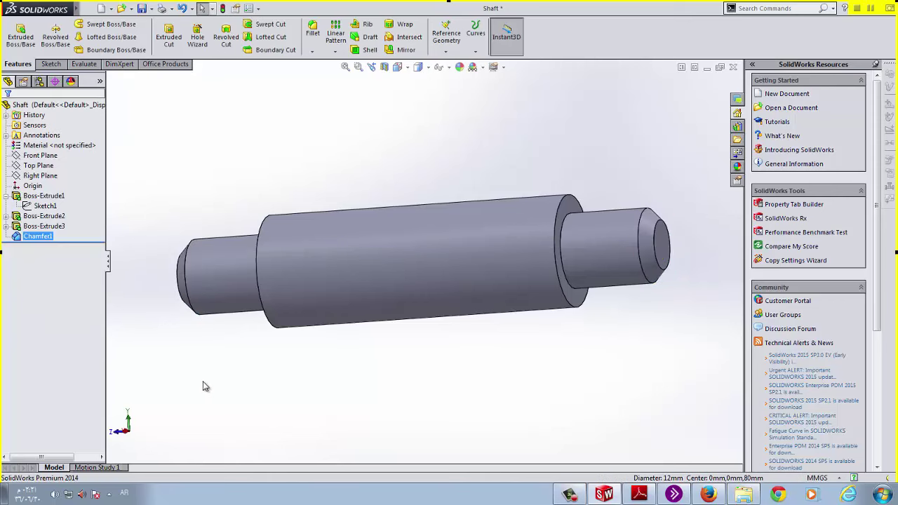
pyautogui.moveTo(271, 390); pyautogui.dragTo(250, 243, button='middle')
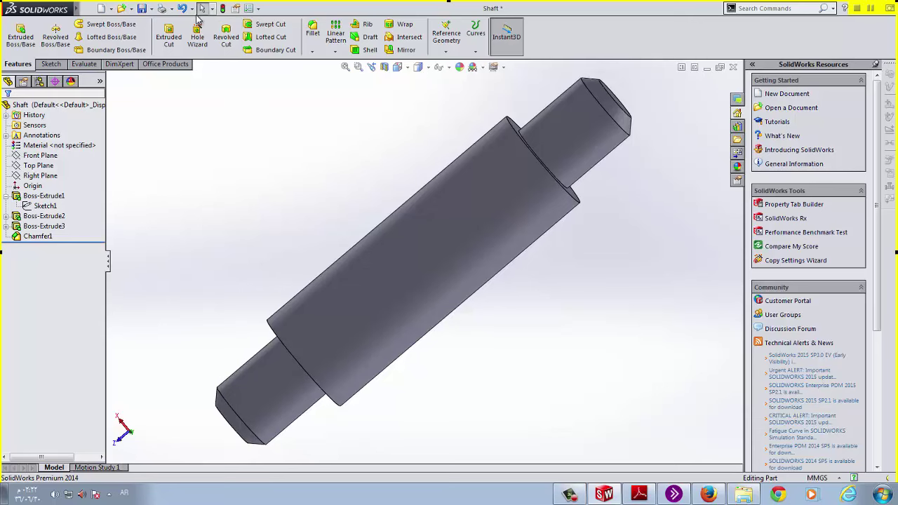
pyautogui.click(142, 9)
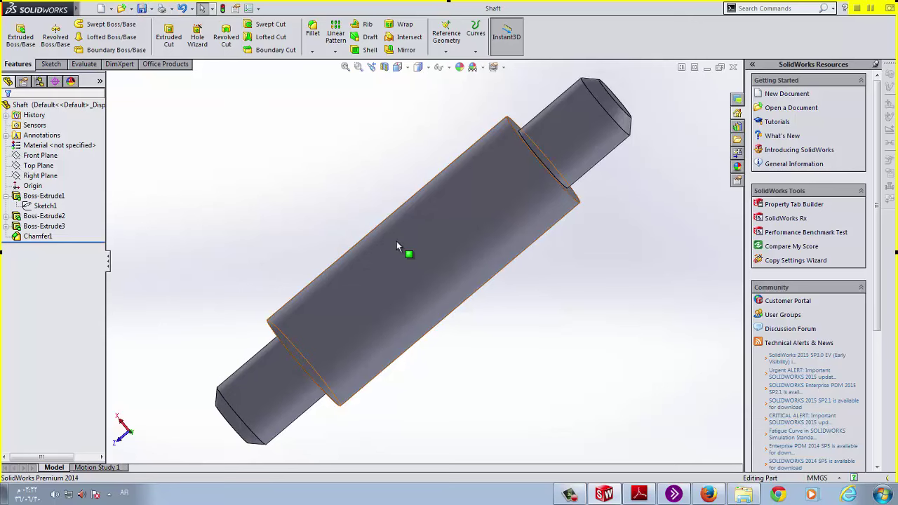
# Step: Check the PDF drawing for the axial hole's depth, and open the Part4 drawing file from the pulley trk folder
pyautogui.hotkey('alt', 'Tab')
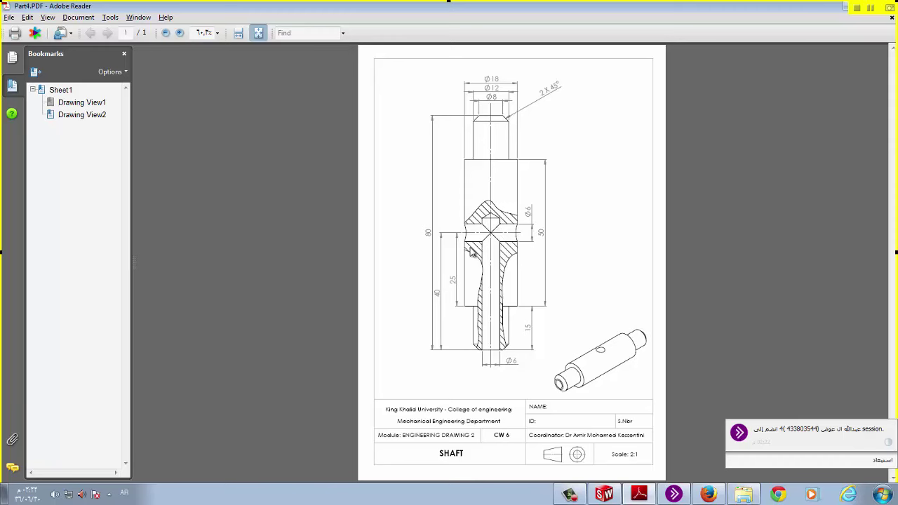
pyautogui.hotkey('alt', 'Tab')
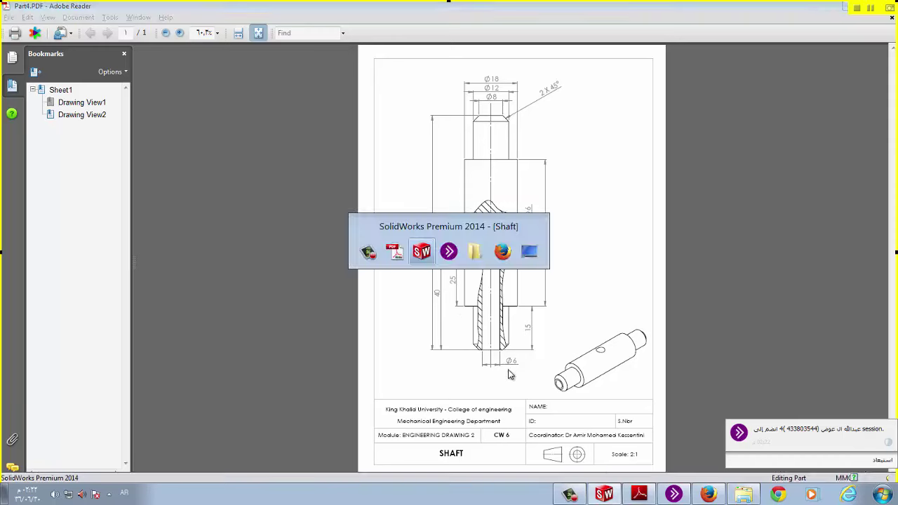
pyautogui.click(742, 495)
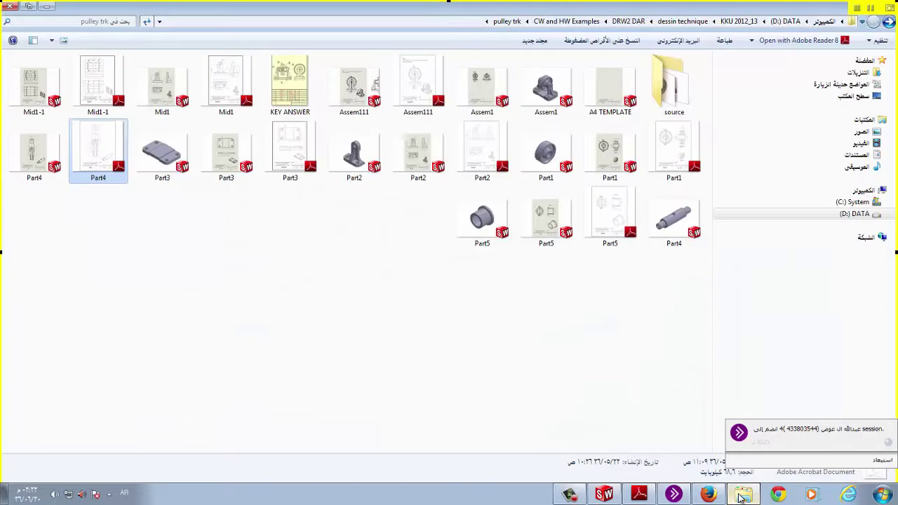
pyautogui.click(608, 384)
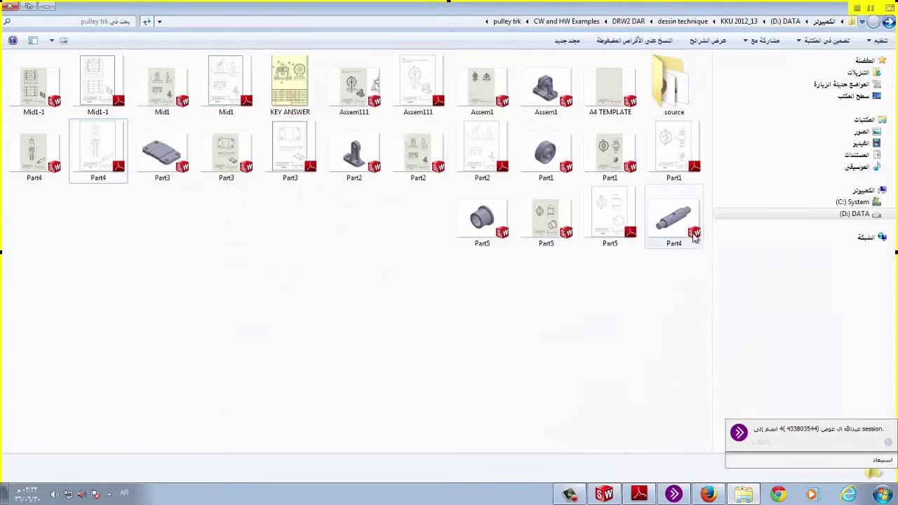
pyautogui.click(677, 226)
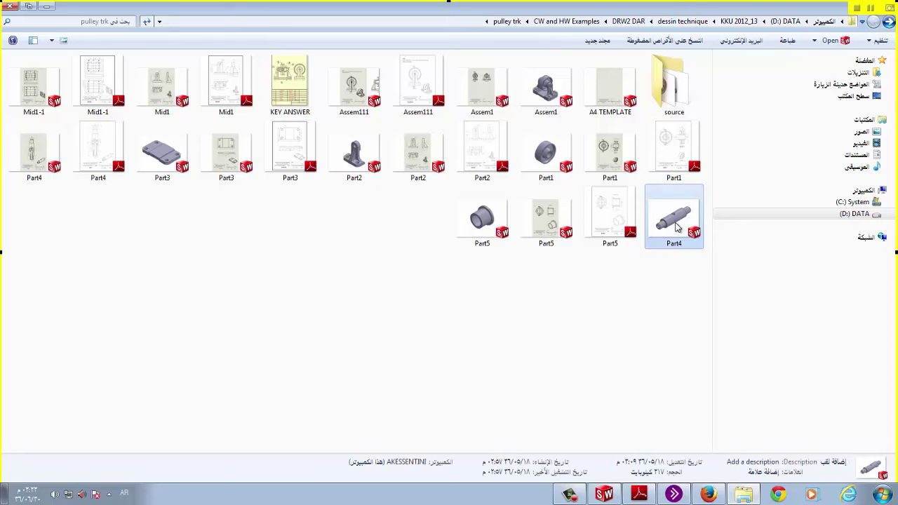
pyautogui.click(631, 292)
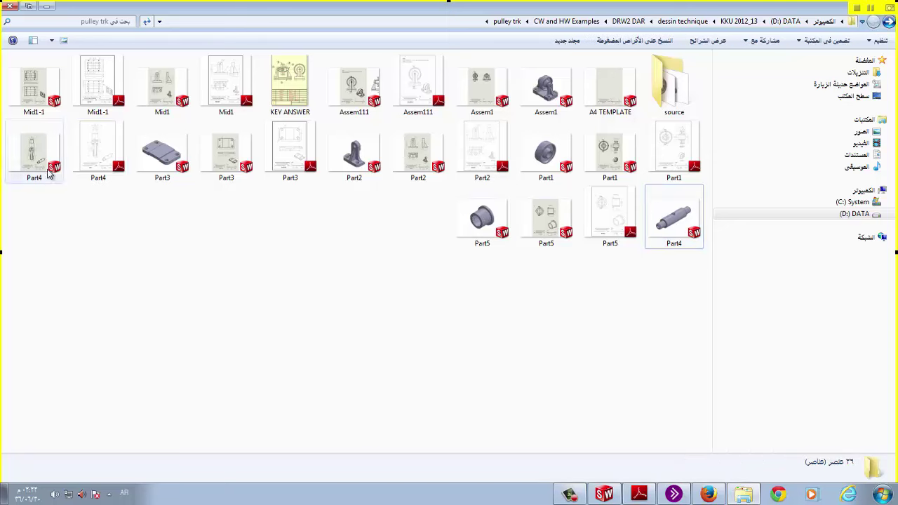
pyautogui.doubleClick(33, 151)
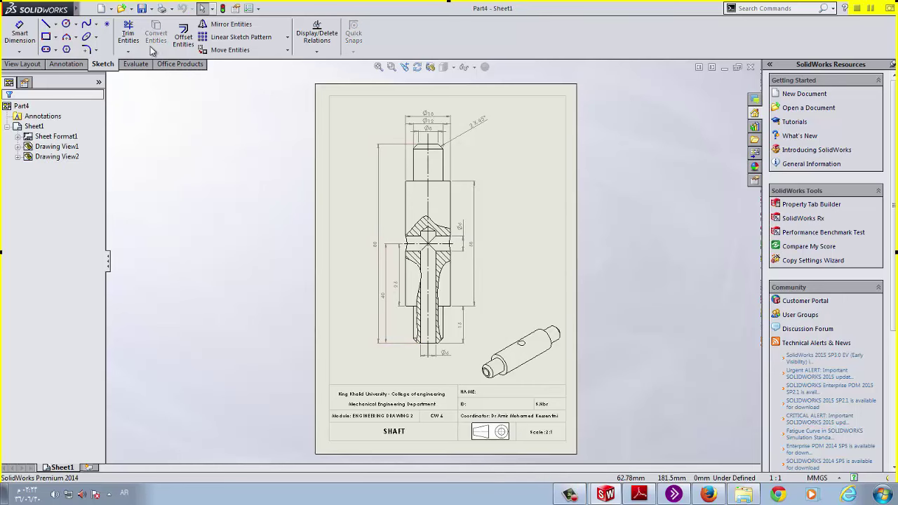
# Step: Open the Part4 part, examine the 6 mm dowel hole's specification for its end condition and depth, and close the part without saving
pyautogui.click(19, 33)
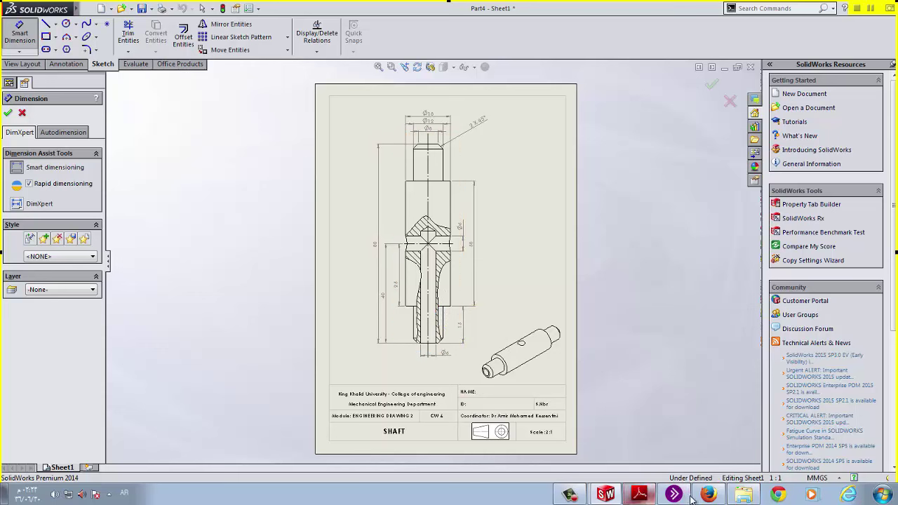
pyautogui.click(744, 494)
pyautogui.click(678, 221)
pyautogui.doubleClick(675, 224)
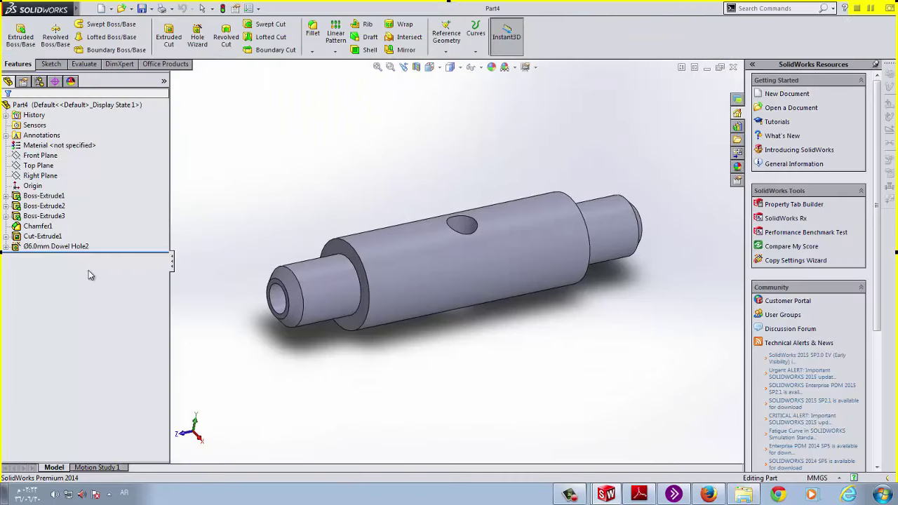
pyautogui.click(18, 249)
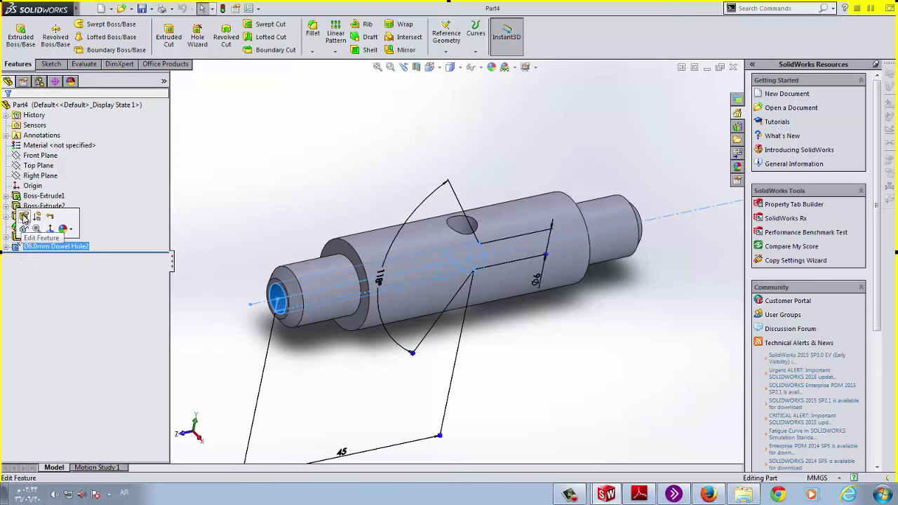
pyautogui.click(25, 218)
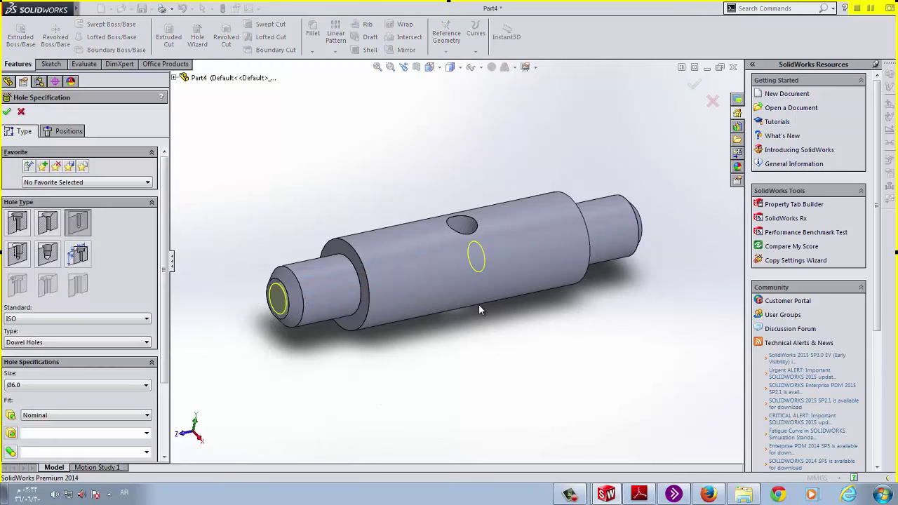
pyautogui.scroll(-3, 166, 284)
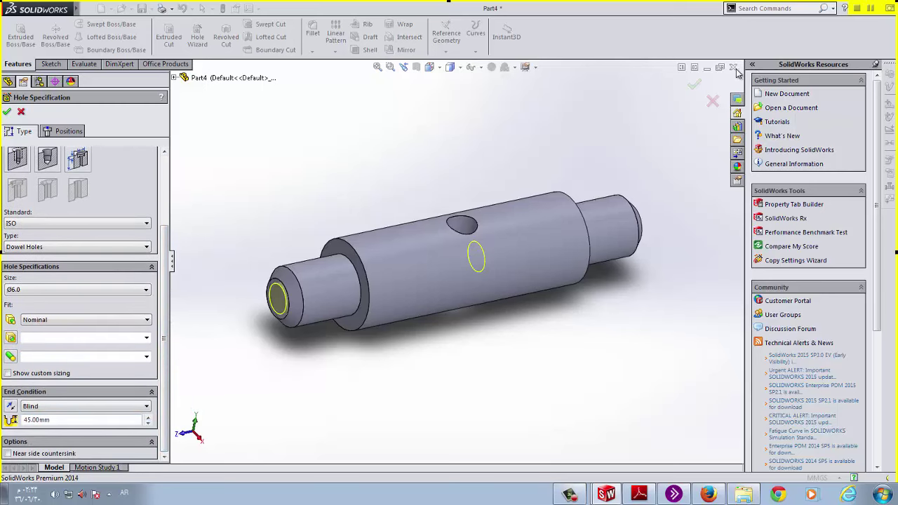
pyautogui.press('Return')
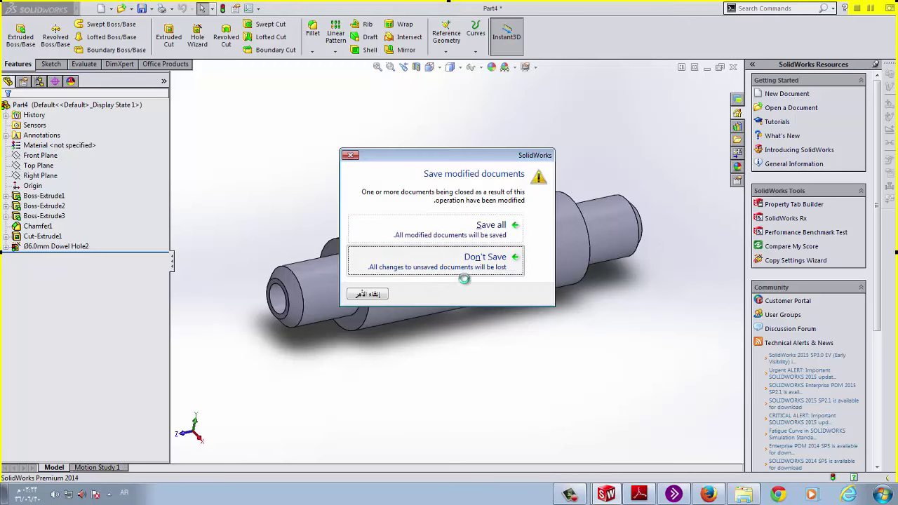
pyautogui.click(464, 270)
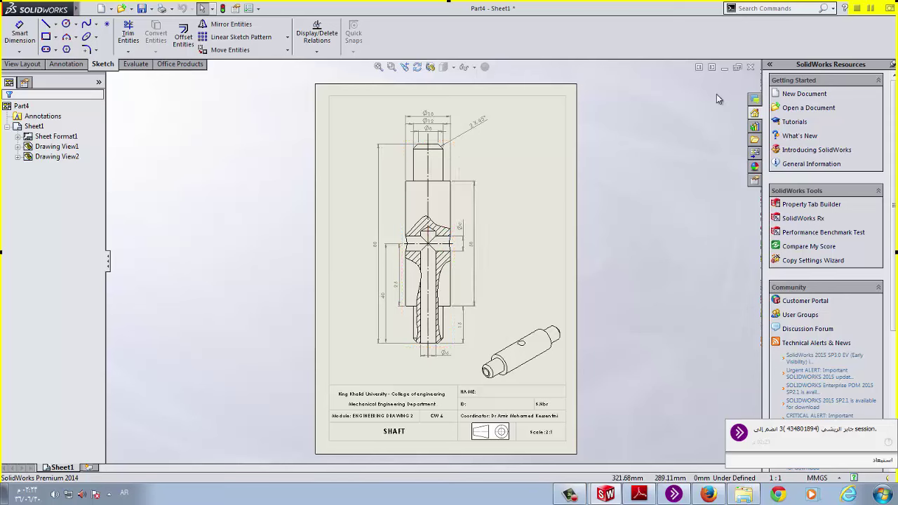
# Step: Dimension the axial hole's depth in the section view, from the shaft's open end to the end of the hole's straight wall
pyautogui.click(19, 33)
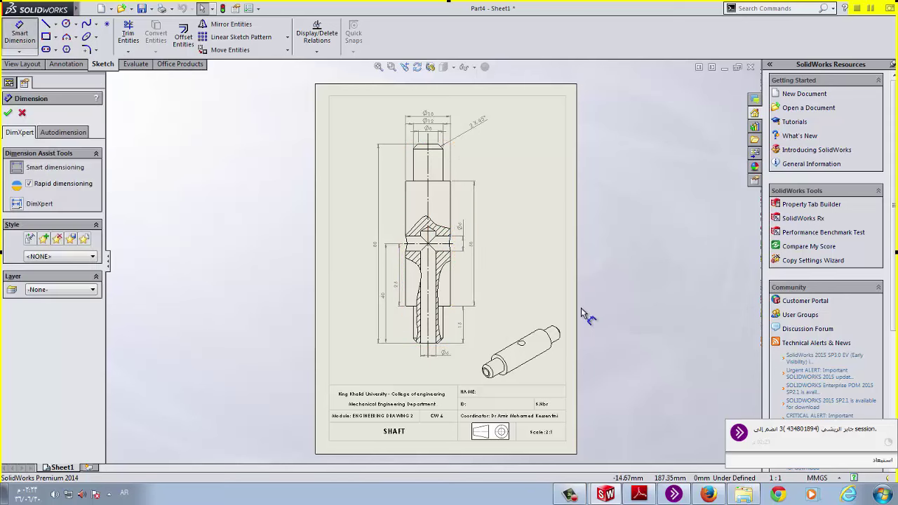
pyautogui.click(436, 231)
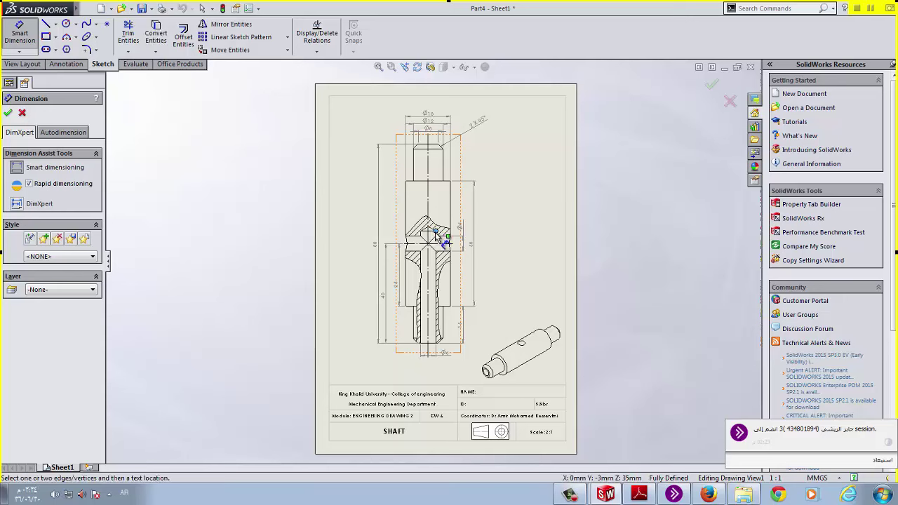
pyautogui.click(436, 343)
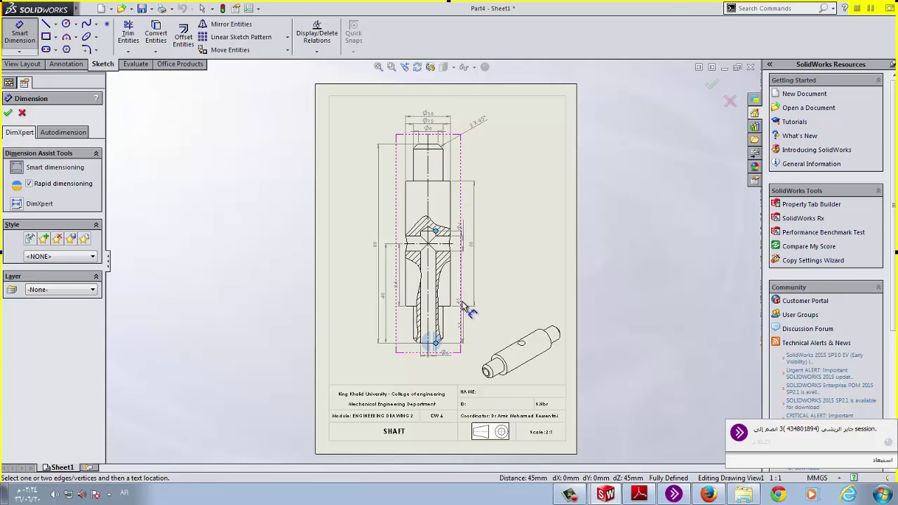
pyautogui.click(404, 303)
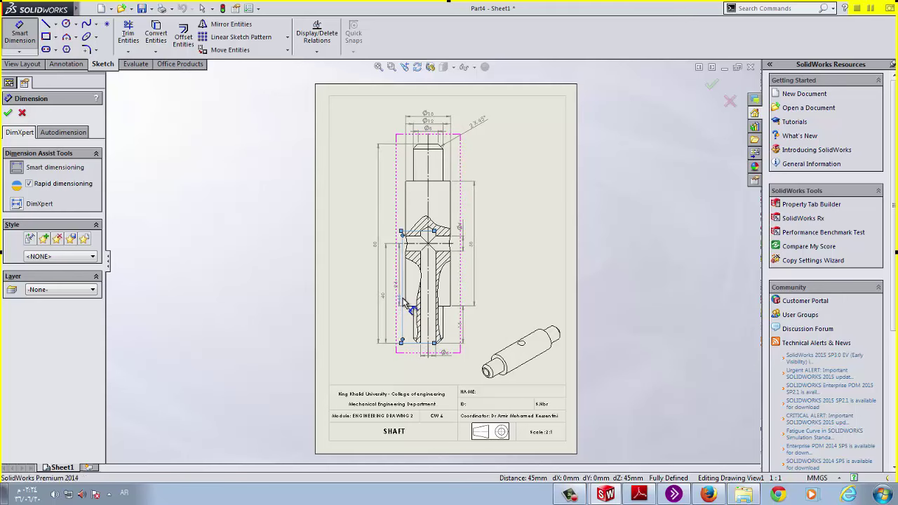
# Step: Space out the 80, 40 and 45 dimensions, swap the 25 and cross-hole Ø6 dimensions to opposite sides of the shaft, and save all modified files
pyautogui.scroll(-6, 404, 303)
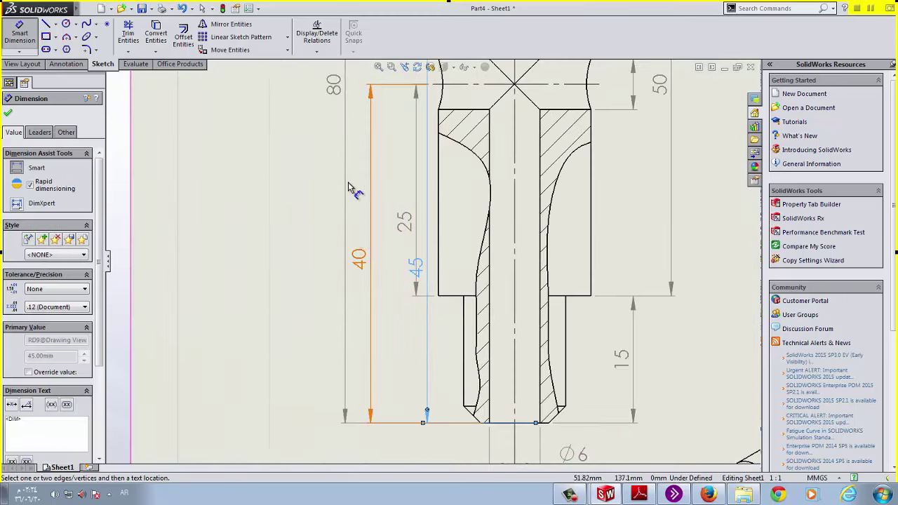
pyautogui.moveTo(333, 86); pyautogui.dragTo(274, 87)
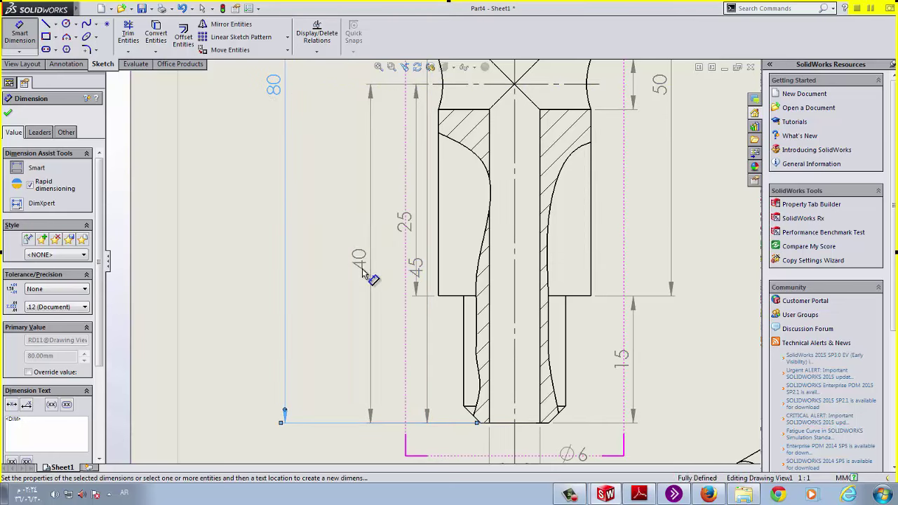
pyautogui.moveTo(363, 274); pyautogui.dragTo(323, 272)
pyautogui.moveTo(401, 226)
pyautogui.mouseDown()
pyautogui.moveTo(361, 230)
pyautogui.moveTo(395, 230)
pyautogui.mouseUp()
pyautogui.scroll(3, 434, 253)
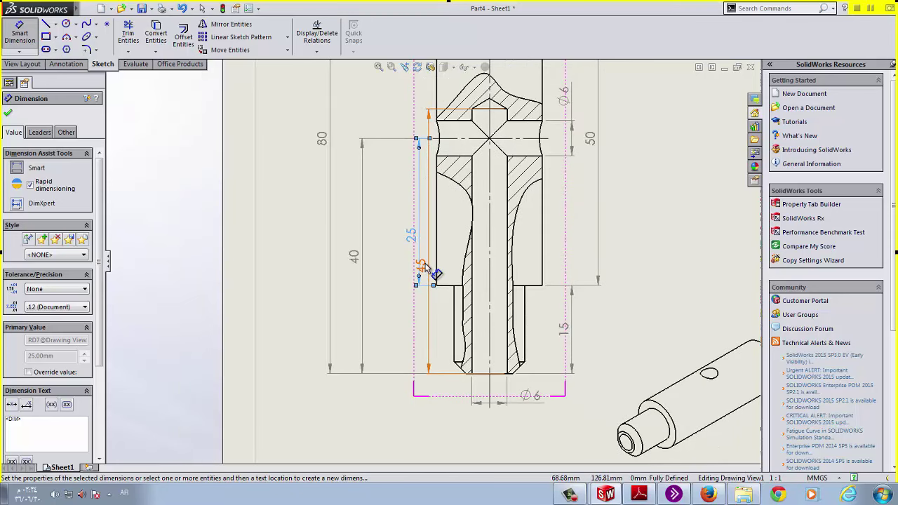
pyautogui.moveTo(425, 266); pyautogui.dragTo(557, 228)
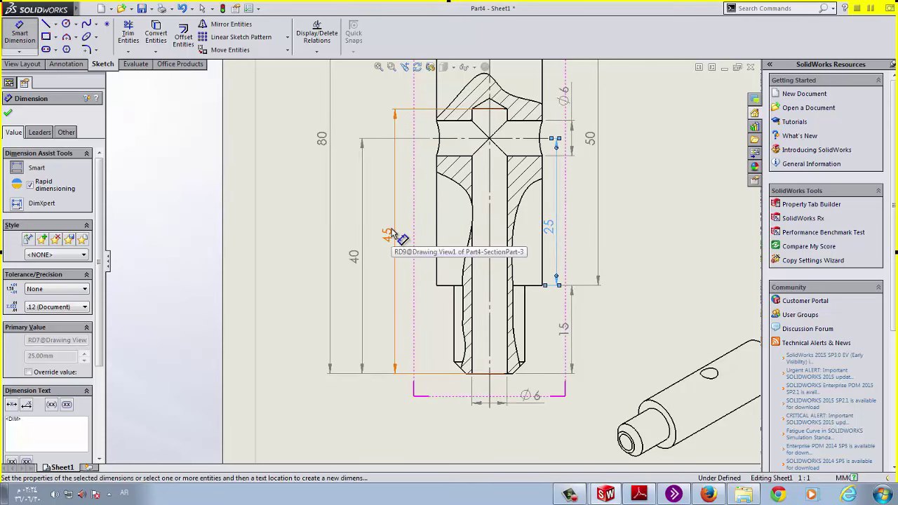
pyautogui.moveTo(564, 97); pyautogui.dragTo(419, 166)
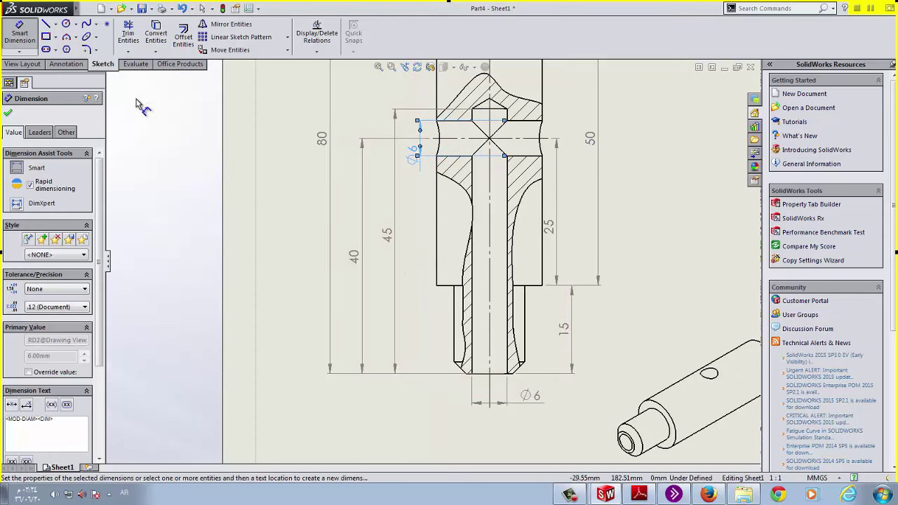
pyautogui.click(141, 8)
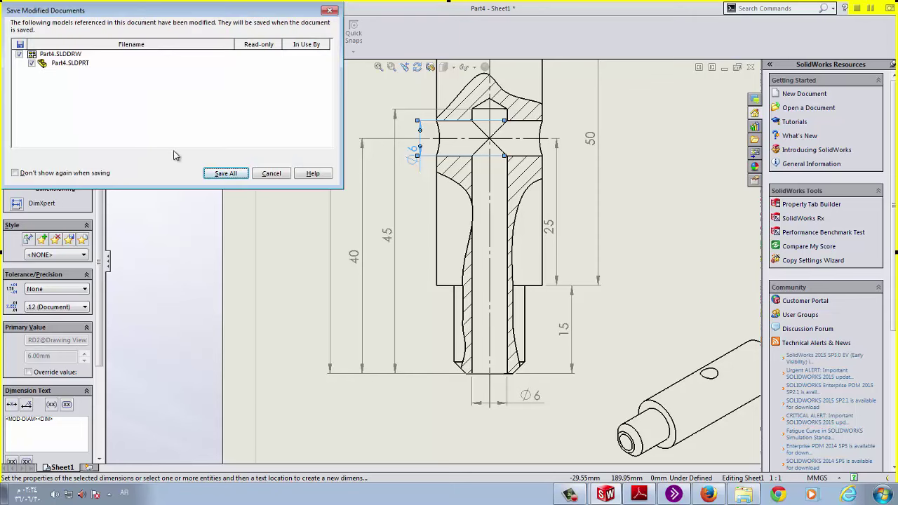
pyautogui.click(224, 173)
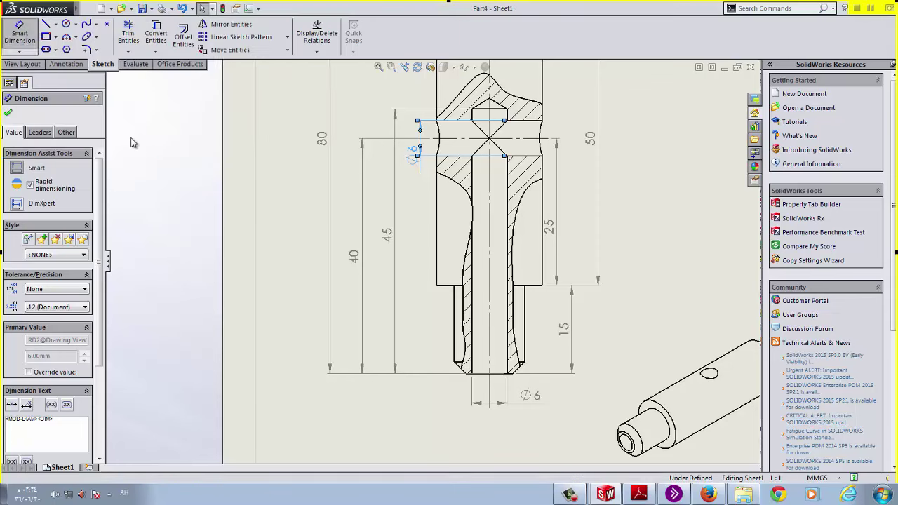
# Step: Save the drawing as a PDF named Shaft in the pulley trk folder
pyautogui.click(151, 9)
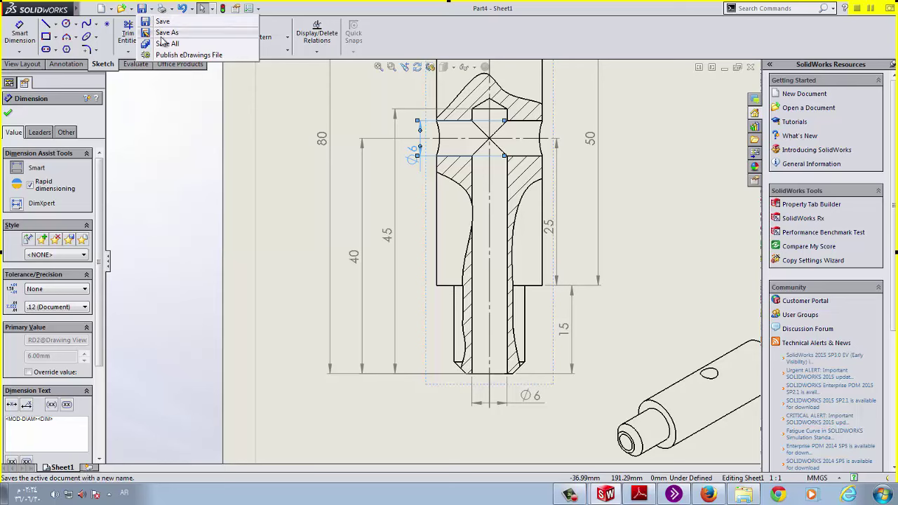
pyautogui.click(163, 32)
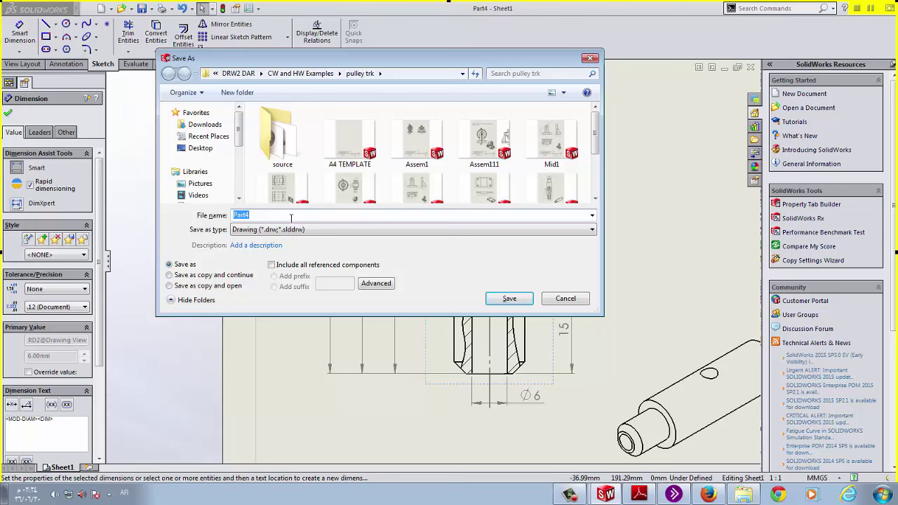
pyautogui.write('S')
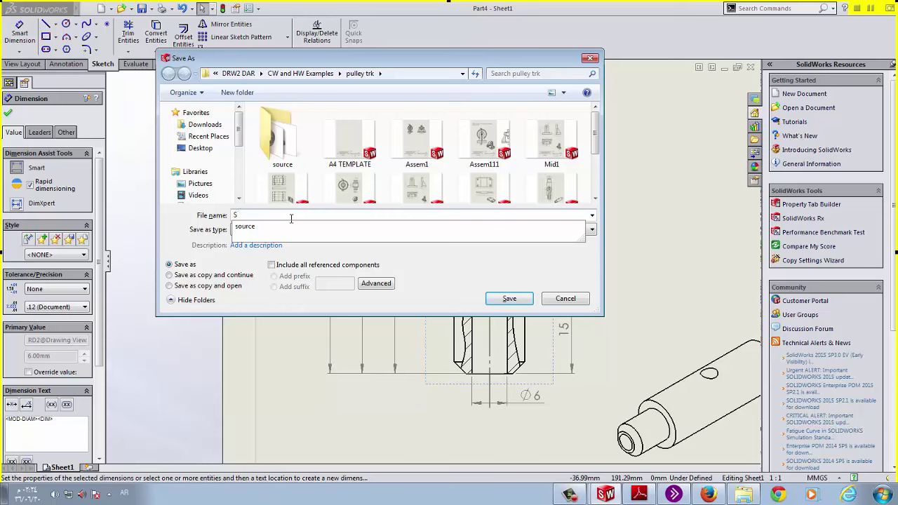
pyautogui.write('haft')
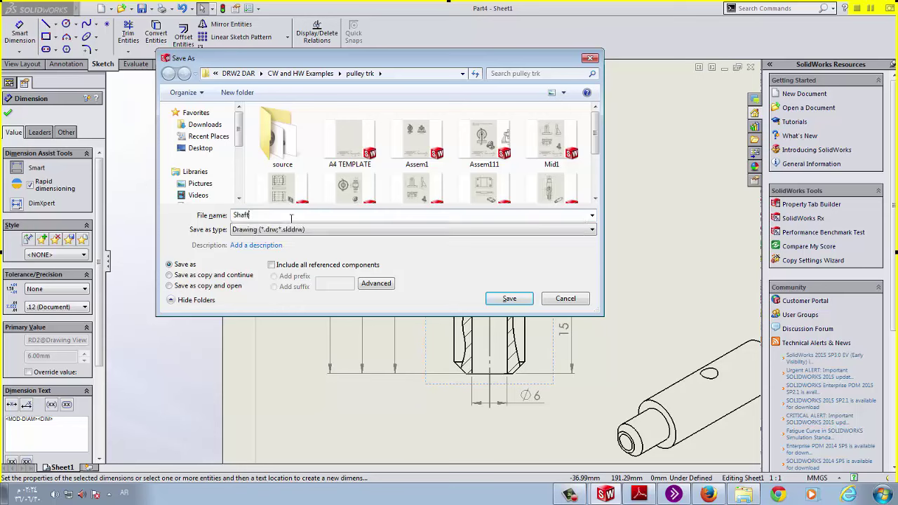
pyautogui.click(509, 298)
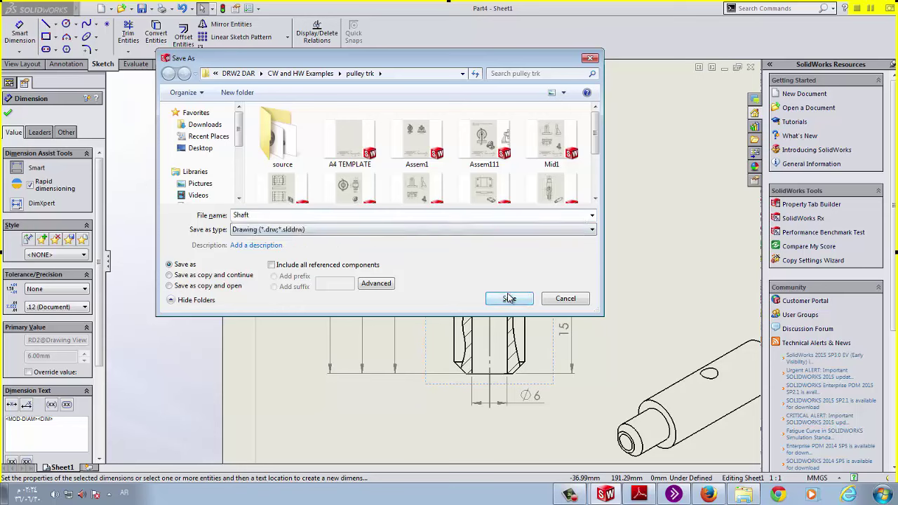
pyautogui.click(403, 232)
pyautogui.click(351, 295)
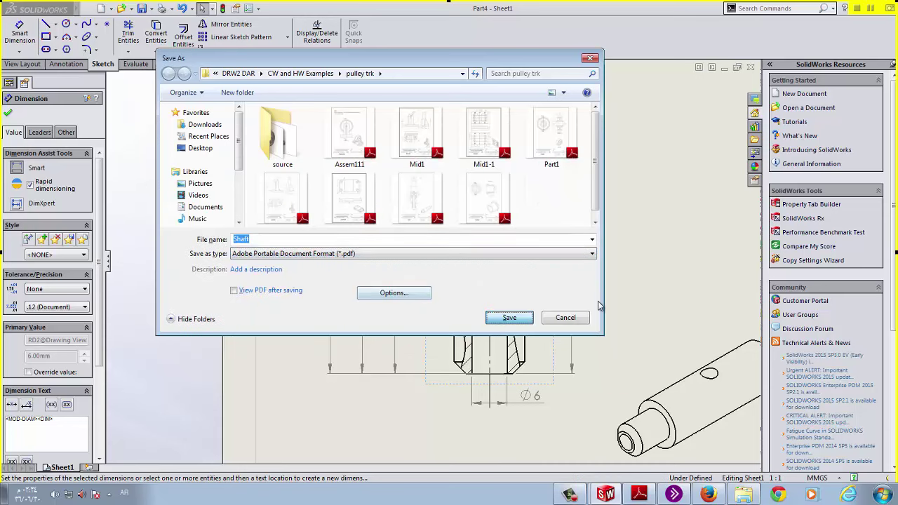
pyautogui.press('Return')
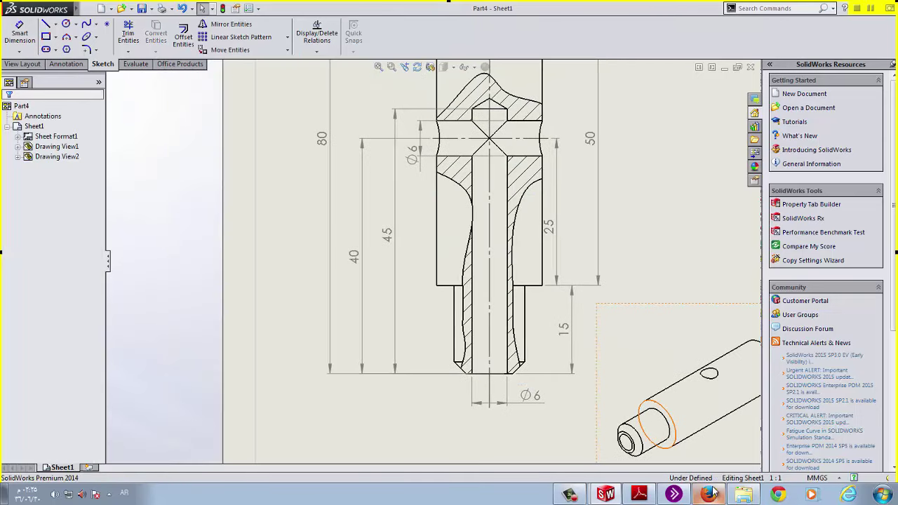
# Step: Close the old Part4 PDF and switch to the pulley trk folder
pyautogui.hotkey('ctrl', 'Tab')
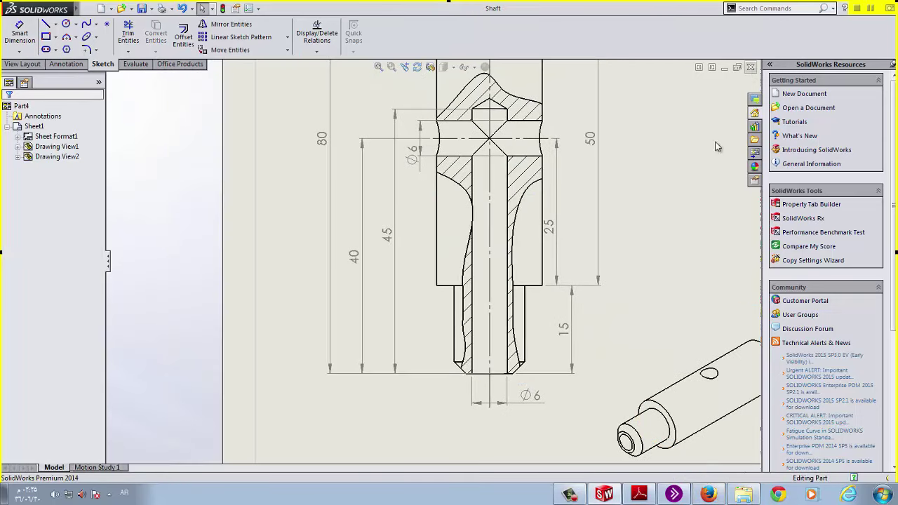
pyautogui.click(639, 493)
pyautogui.rightClick(639, 494)
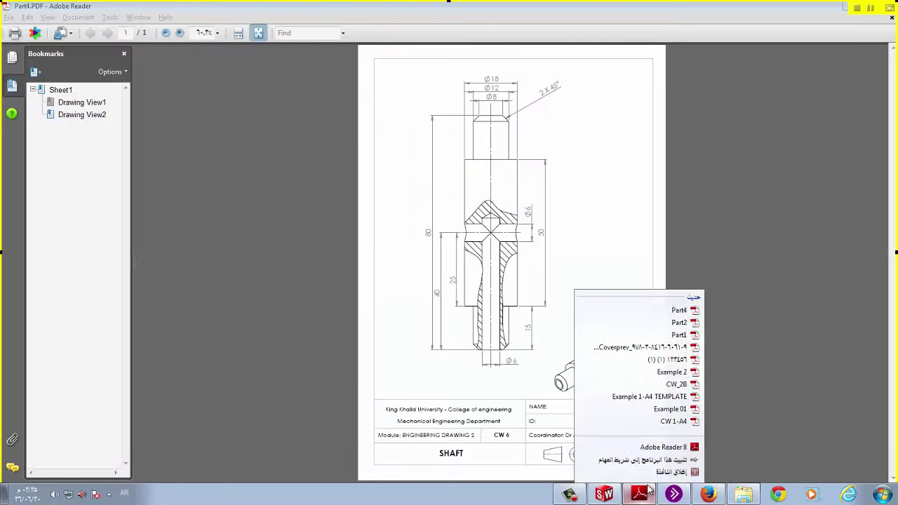
pyautogui.click(659, 471)
pyautogui.click(744, 494)
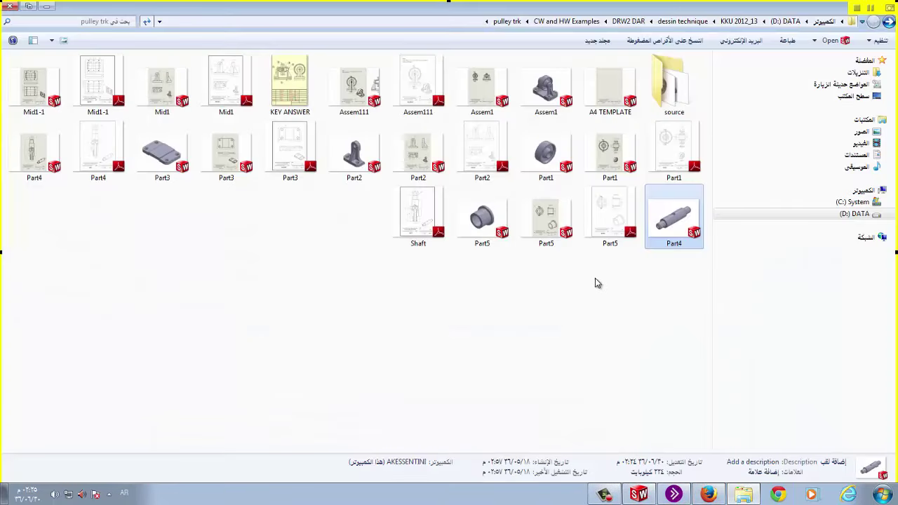
# Step: Open the Shaft PDF from the folder and fit the whole page in view to examine the drawing's dimensions
pyautogui.click(554, 299)
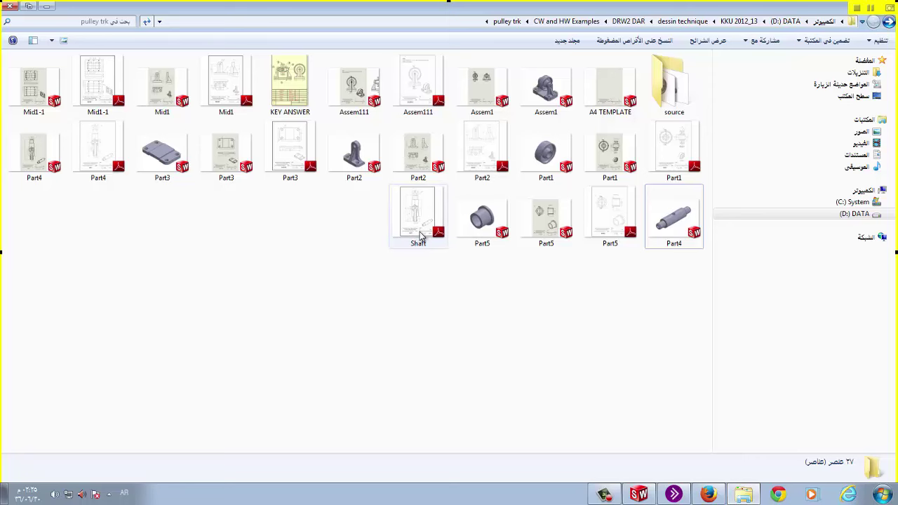
pyautogui.click(426, 213)
pyautogui.press('Return')
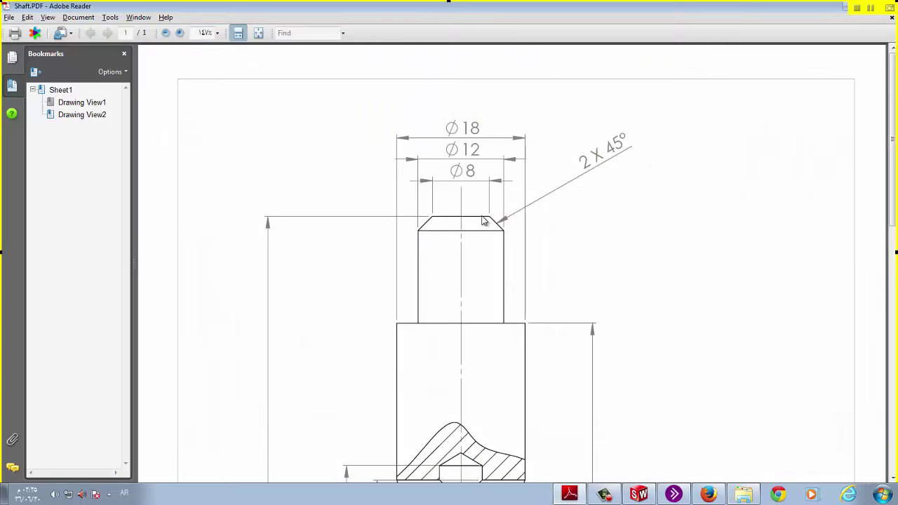
pyautogui.scroll(-3, 523, 257)
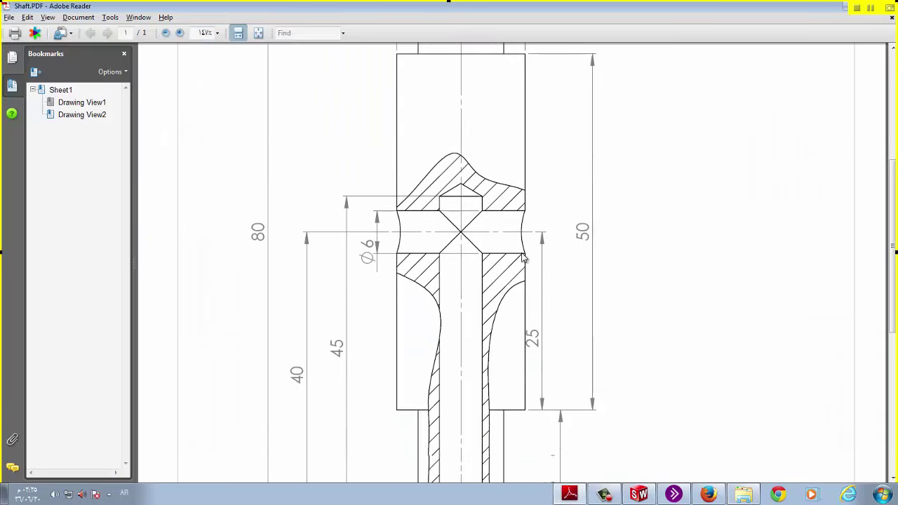
pyautogui.click(259, 33)
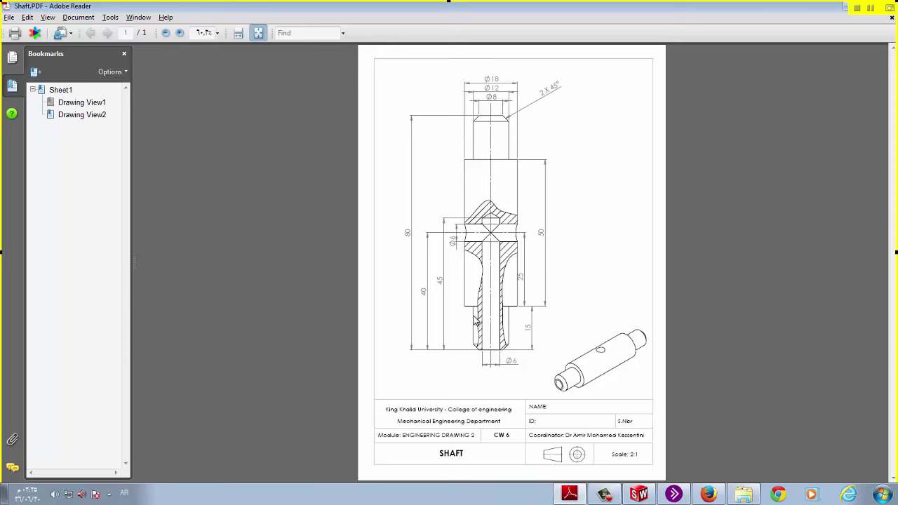
# Step: Switch to the Shaft part in SolidWorks, compare the reference planes, and view the model square to the Right Plane
pyautogui.moveTo(581, 499)
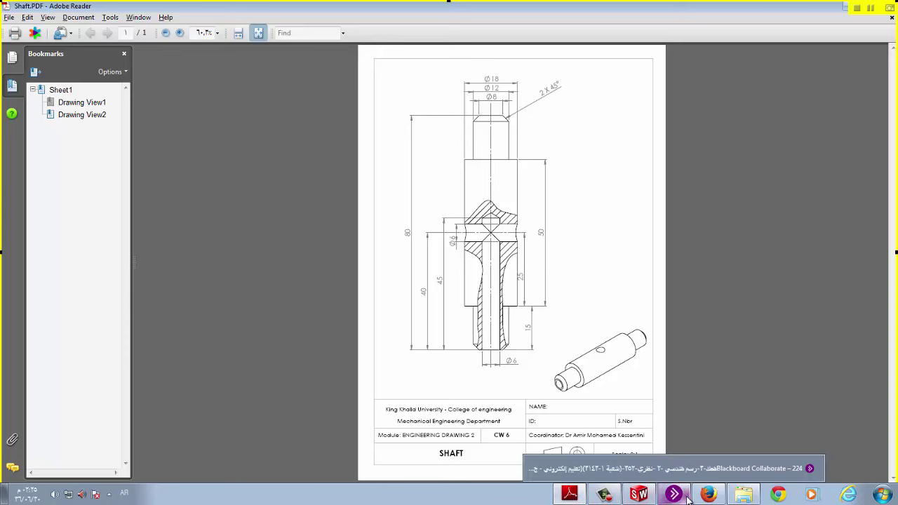
pyautogui.click(643, 494)
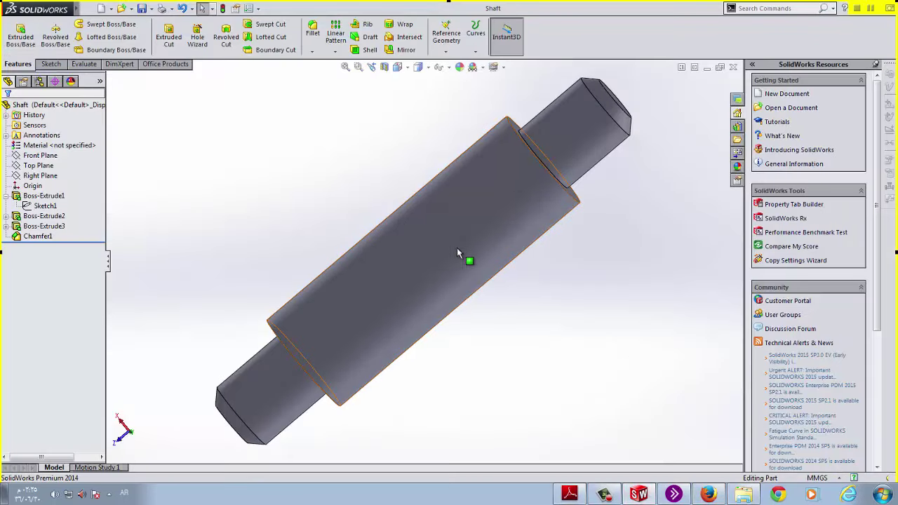
pyautogui.click(40, 176)
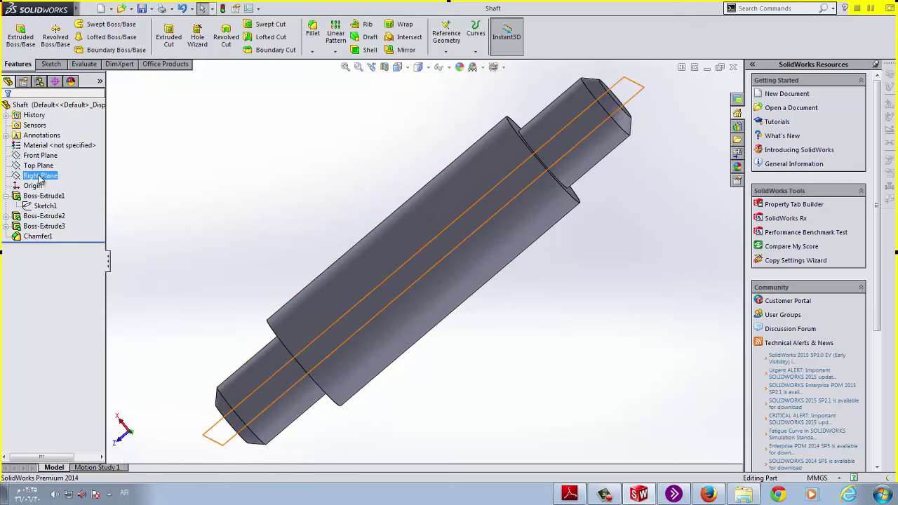
pyautogui.moveTo(150, 154); pyautogui.dragTo(182, 130, button='middle')
pyautogui.click(40, 155)
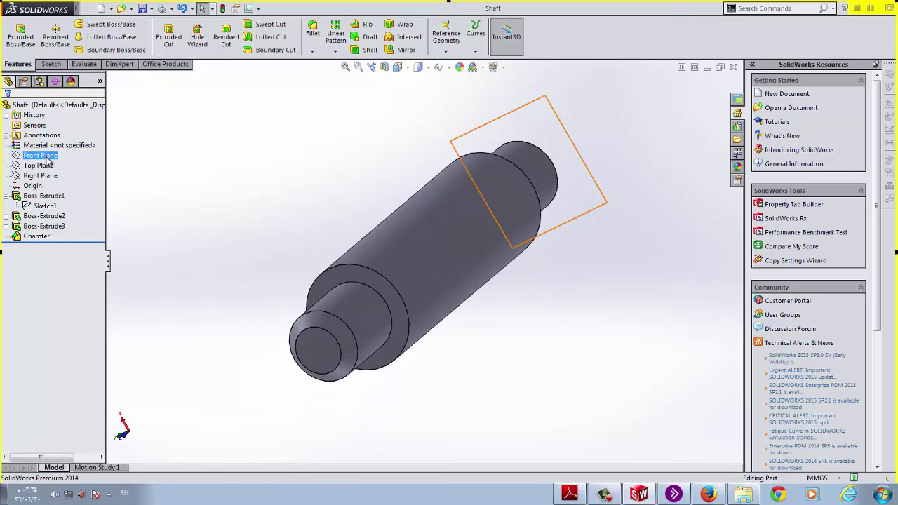
pyautogui.click(39, 175)
pyautogui.click(39, 166)
pyautogui.click(38, 176)
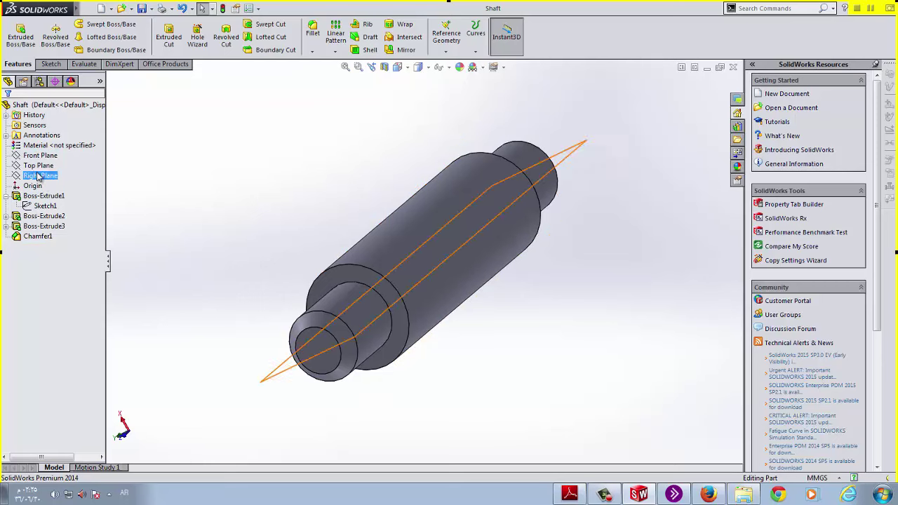
pyautogui.click(39, 165)
pyautogui.click(35, 176)
pyautogui.moveTo(194, 157); pyautogui.dragTo(315, 190, button='middle')
pyautogui.click(405, 70)
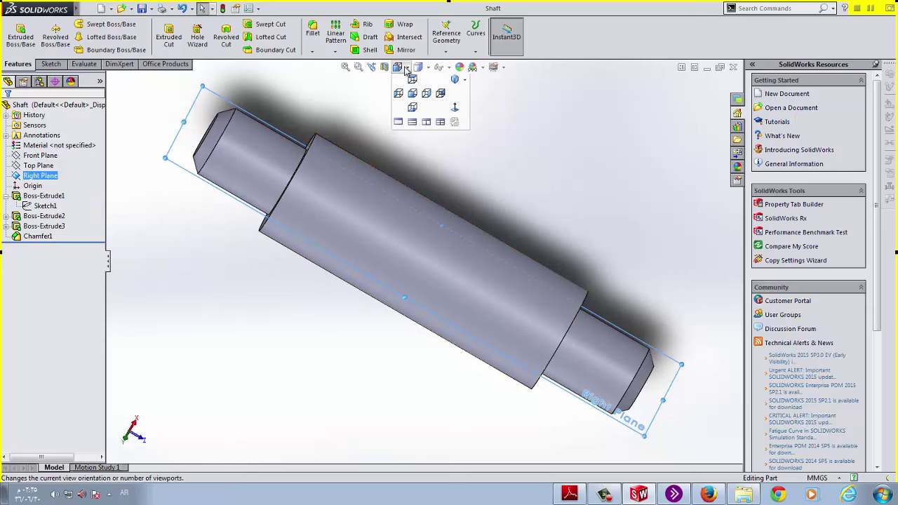
pyautogui.click(446, 117)
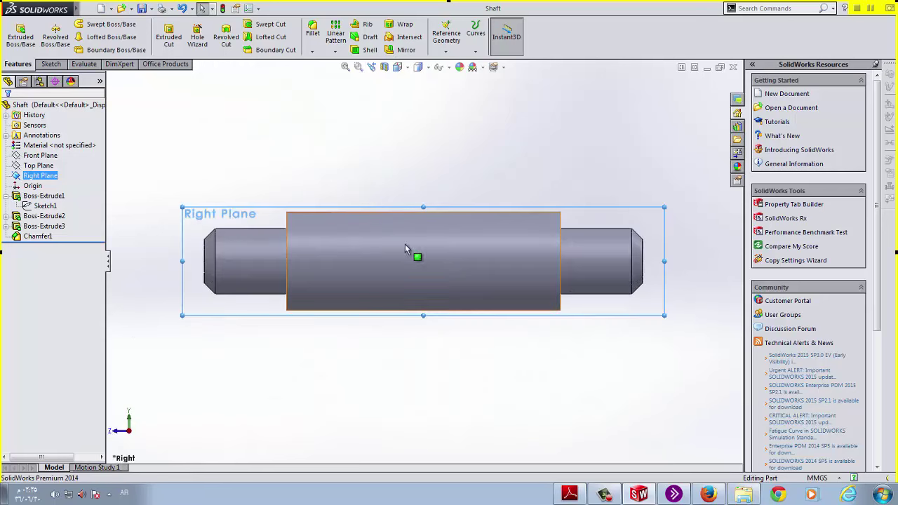
# Step: Sketch a circle on the Right Plane, centred on the shaft's axis near mid-length, and set its diameter to 6 mm
pyautogui.click(53, 65)
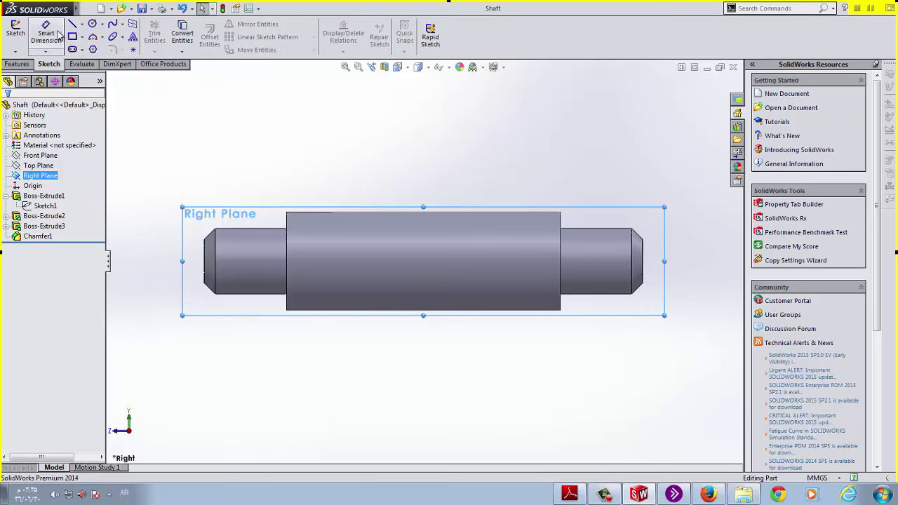
pyautogui.click(91, 23)
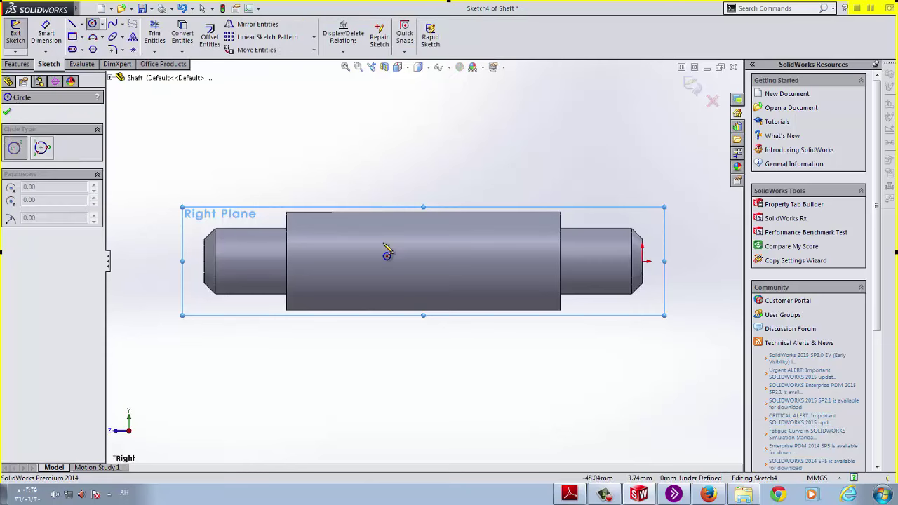
pyautogui.click(419, 261)
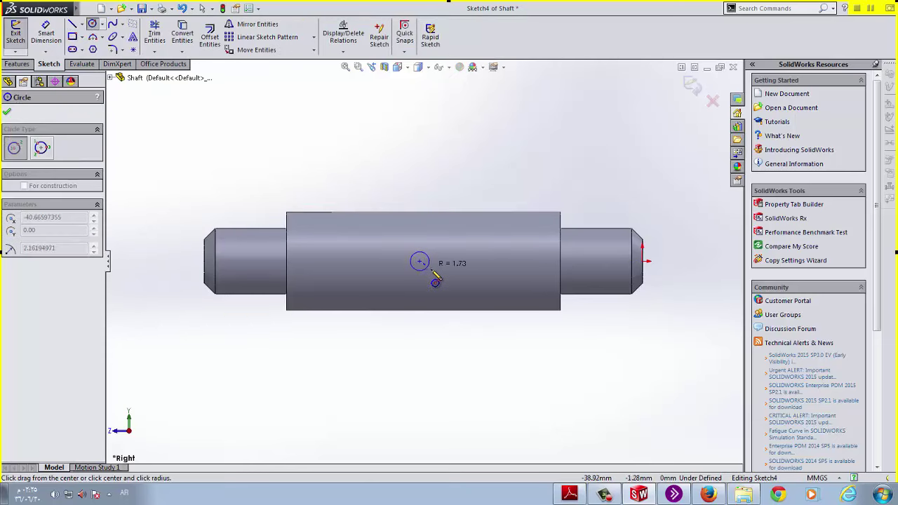
pyautogui.click(429, 271)
pyautogui.click(54, 41)
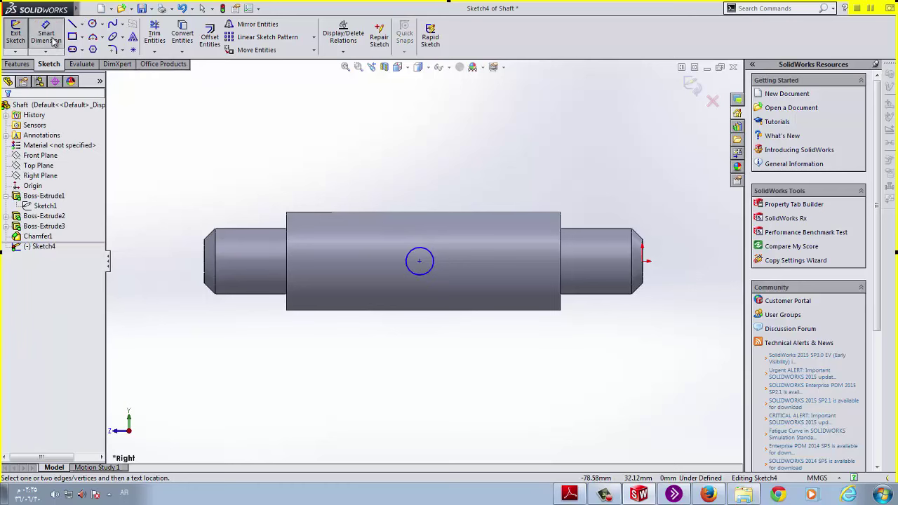
pyautogui.click(434, 258)
pyautogui.click(467, 149)
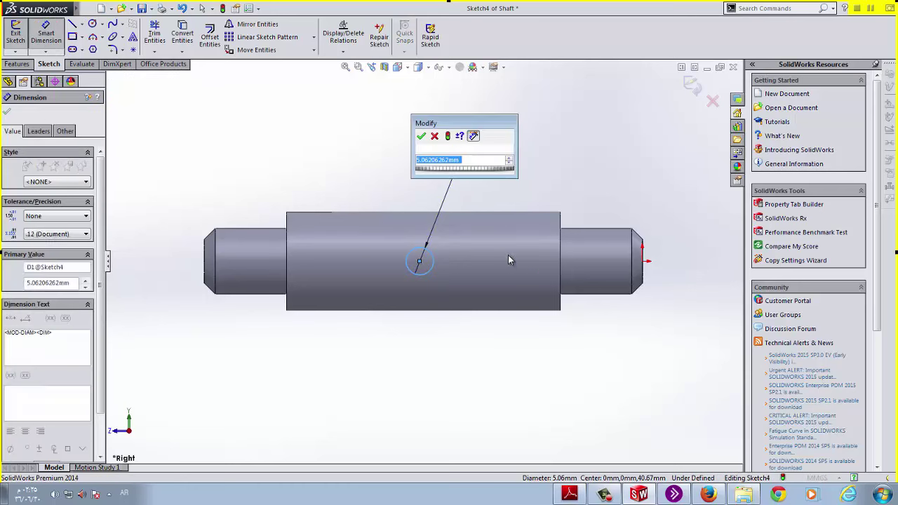
pyautogui.write('6')
pyautogui.press('Return')
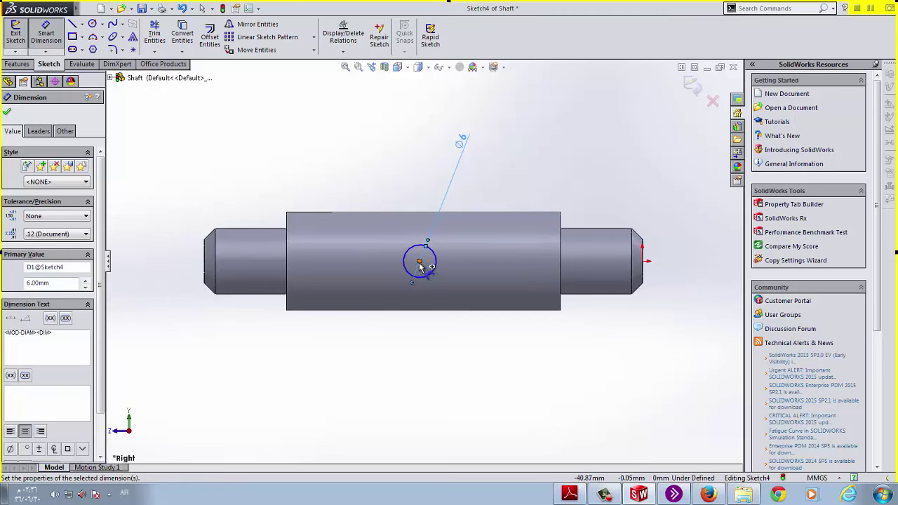
# Step: Check the cross-hole position in the PDF drawing and dimension the circle's centre 40 mm from the shaft's end face at the origin
pyautogui.click(420, 263)
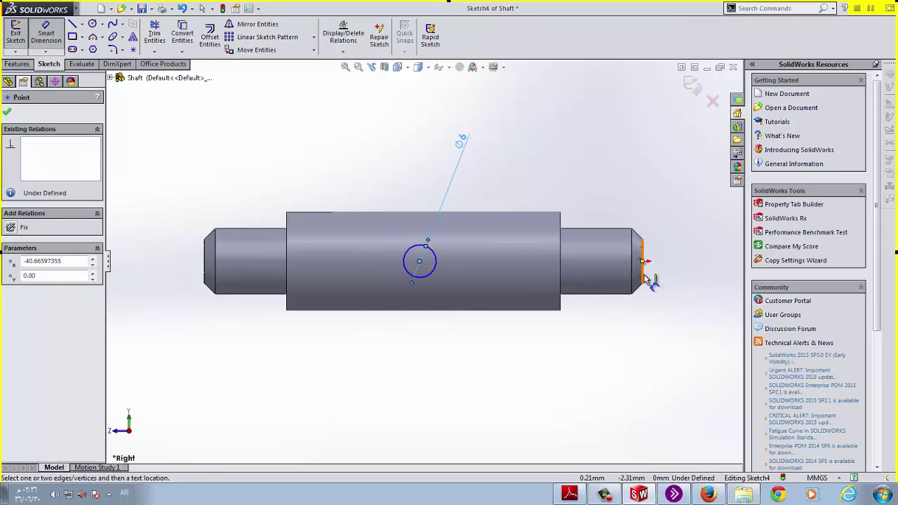
pyautogui.click(643, 275)
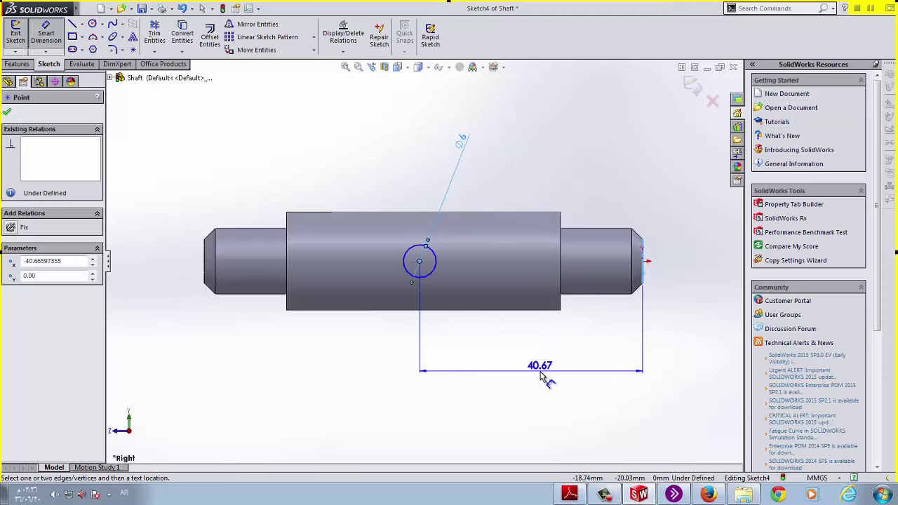
pyautogui.hotkey('alt', 'Tab')
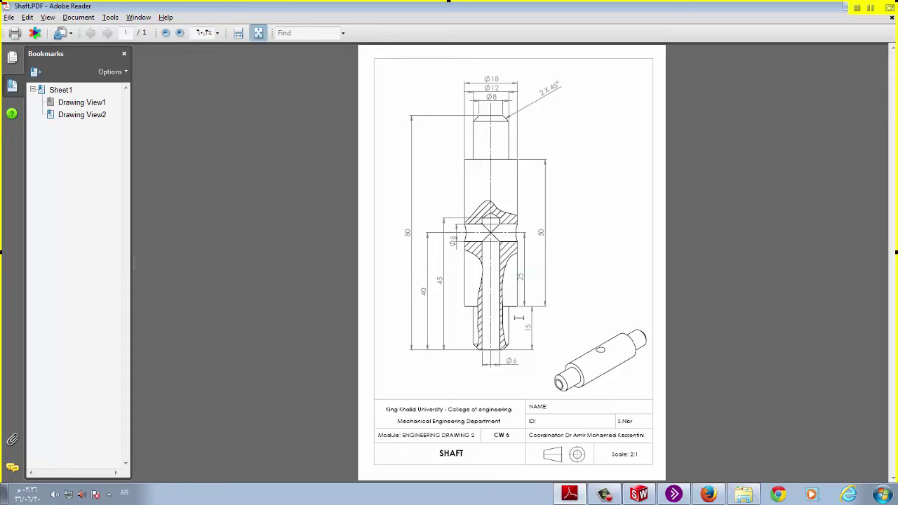
pyautogui.hotkey('alt', 'Tab')
pyautogui.click(531, 352)
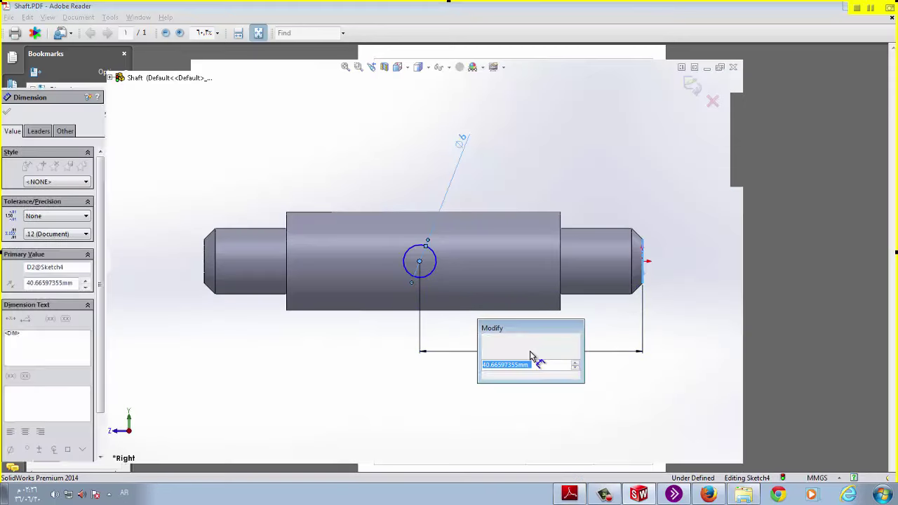
pyautogui.write('40')
pyautogui.press('Return')
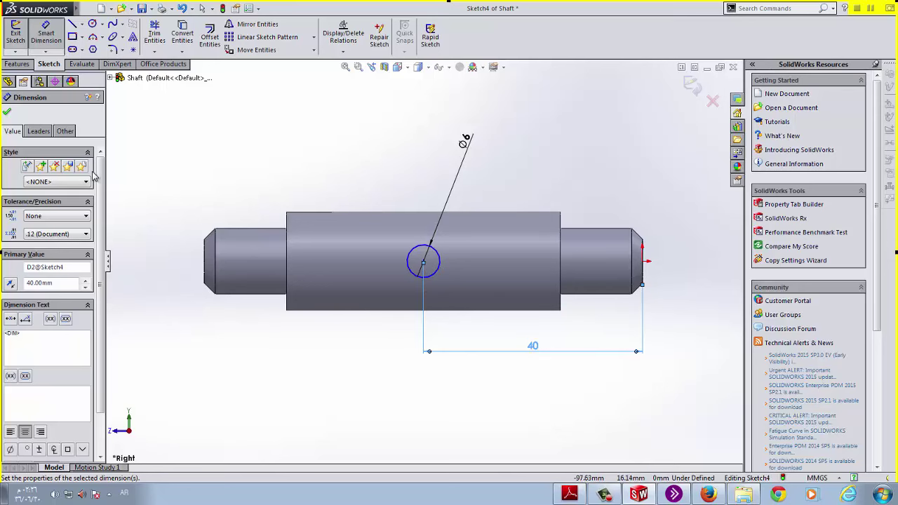
pyautogui.click(46, 35)
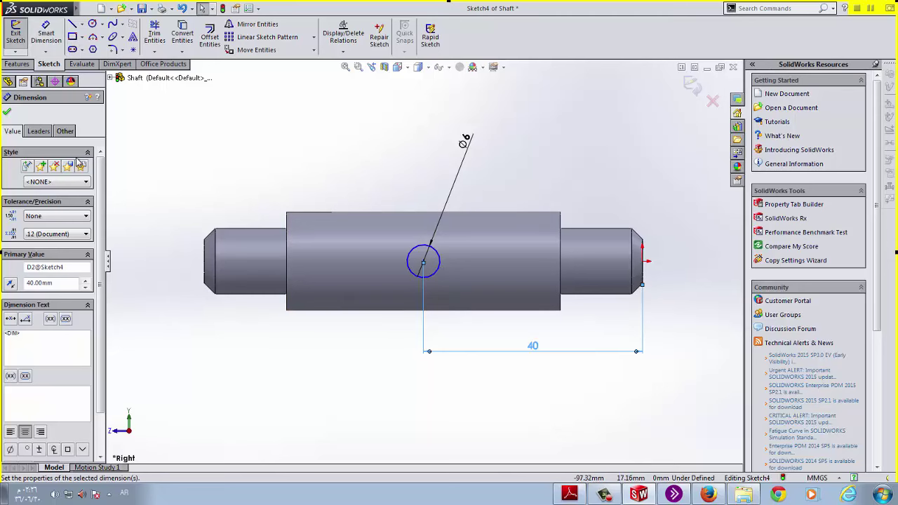